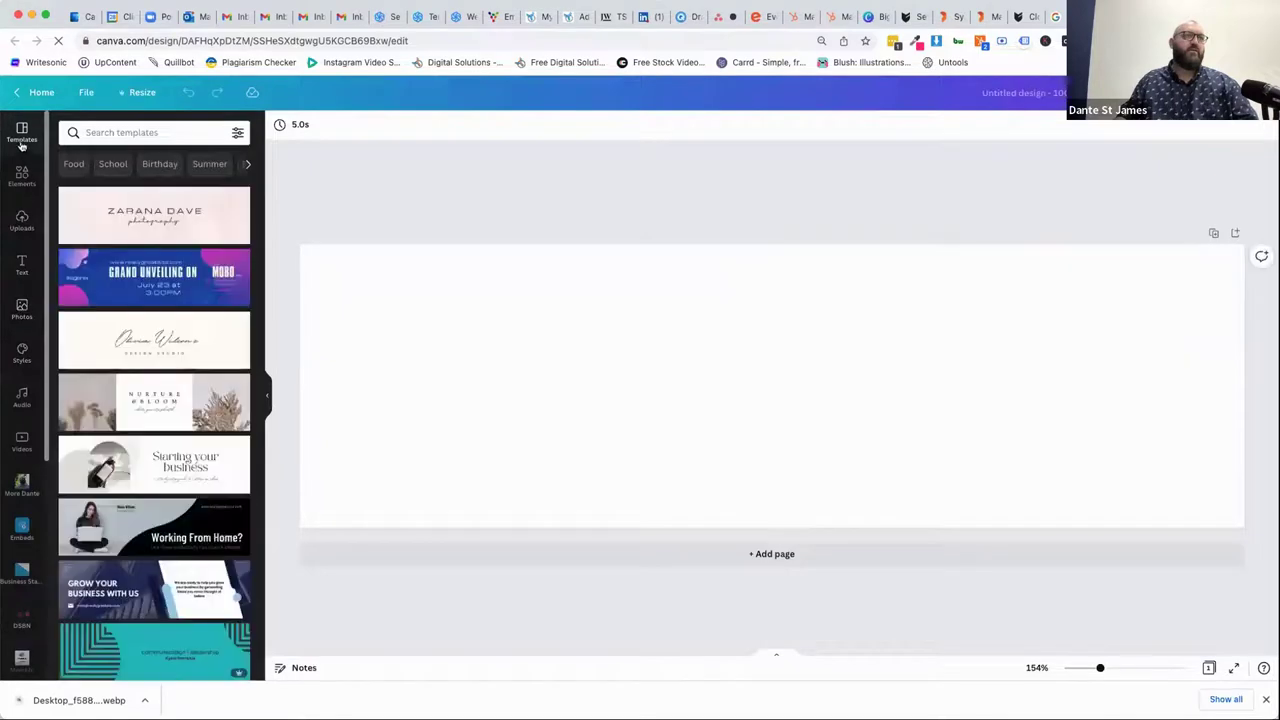
# Search the elements for "background" and fill the blank page with the blue-green watercolour image as its background
pyautogui.click(21, 176)
pyautogui.click(137, 132)
pyautogui.write('background')
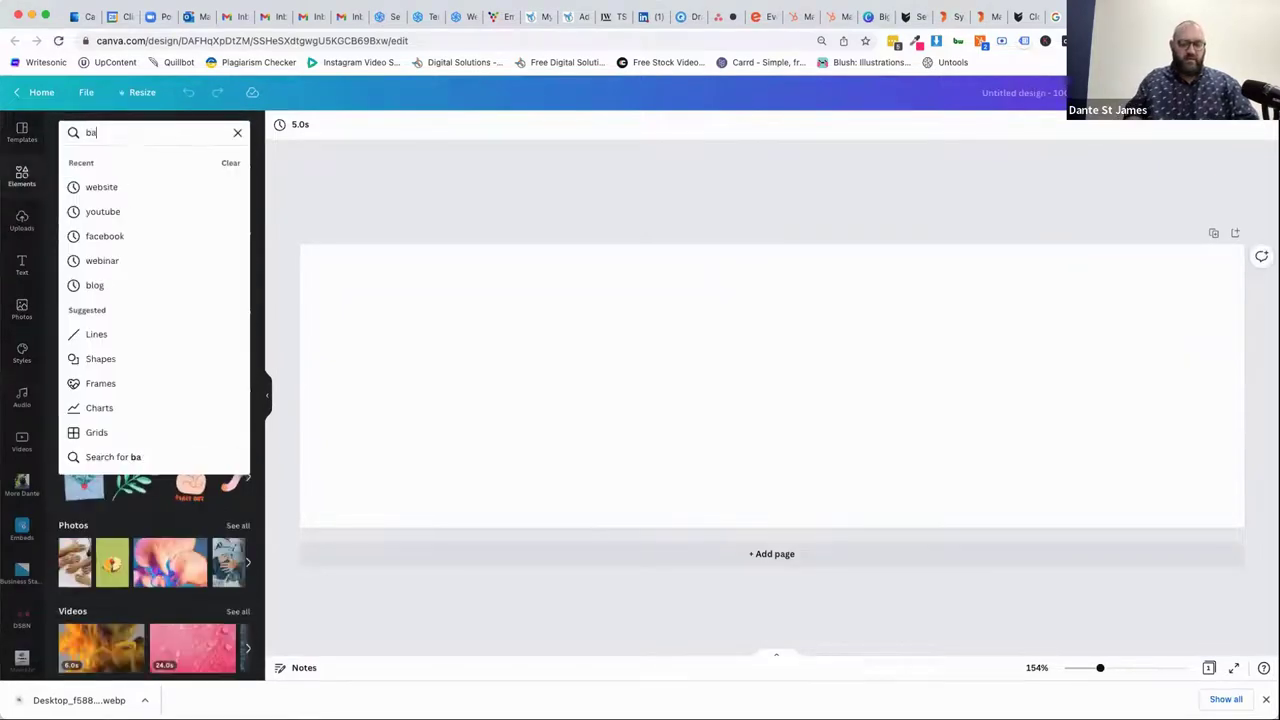
pyautogui.press('Return')
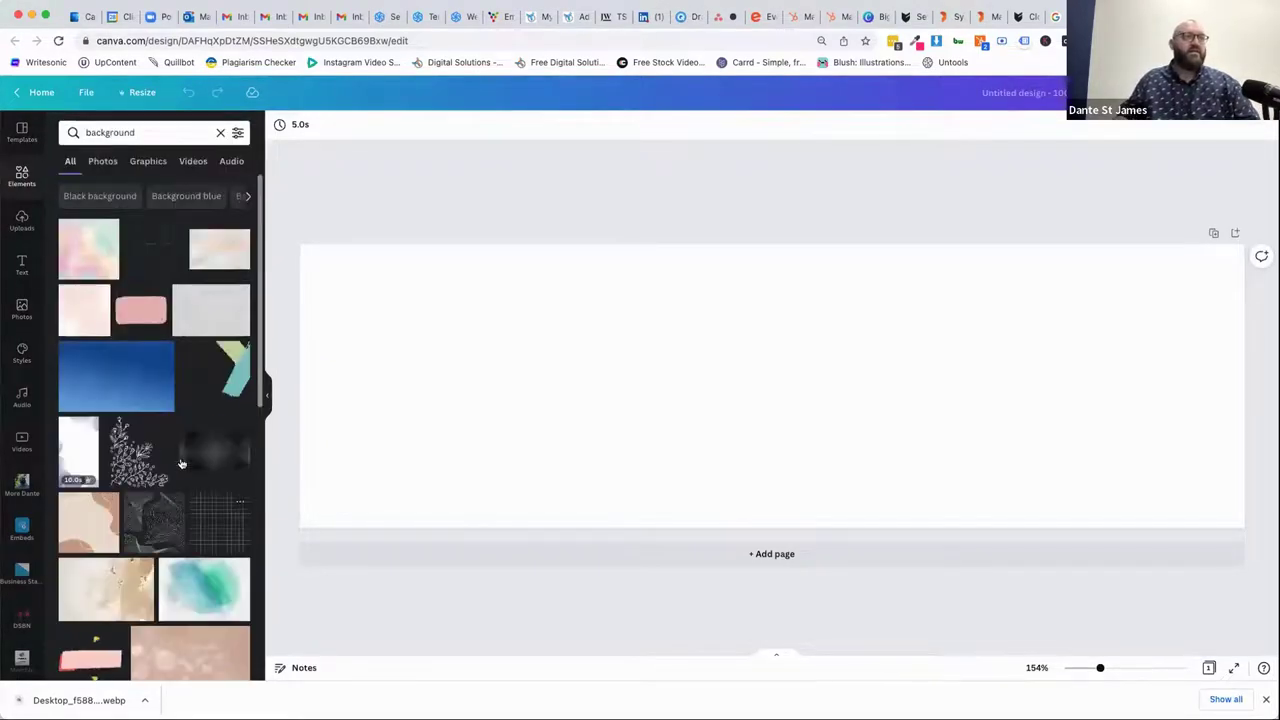
pyautogui.moveTo(169, 597); pyautogui.dragTo(329, 511)
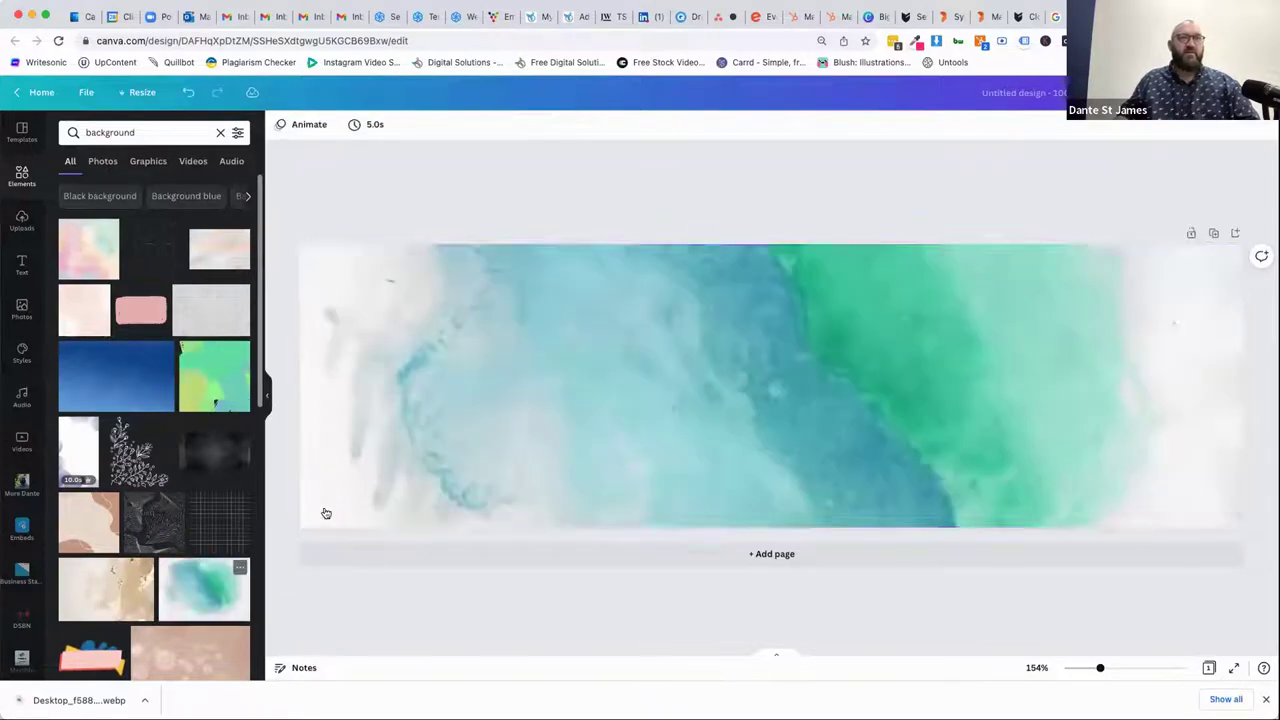
# Add a heading to the banner reading "My Awesome Shop"
pyautogui.click(24, 272)
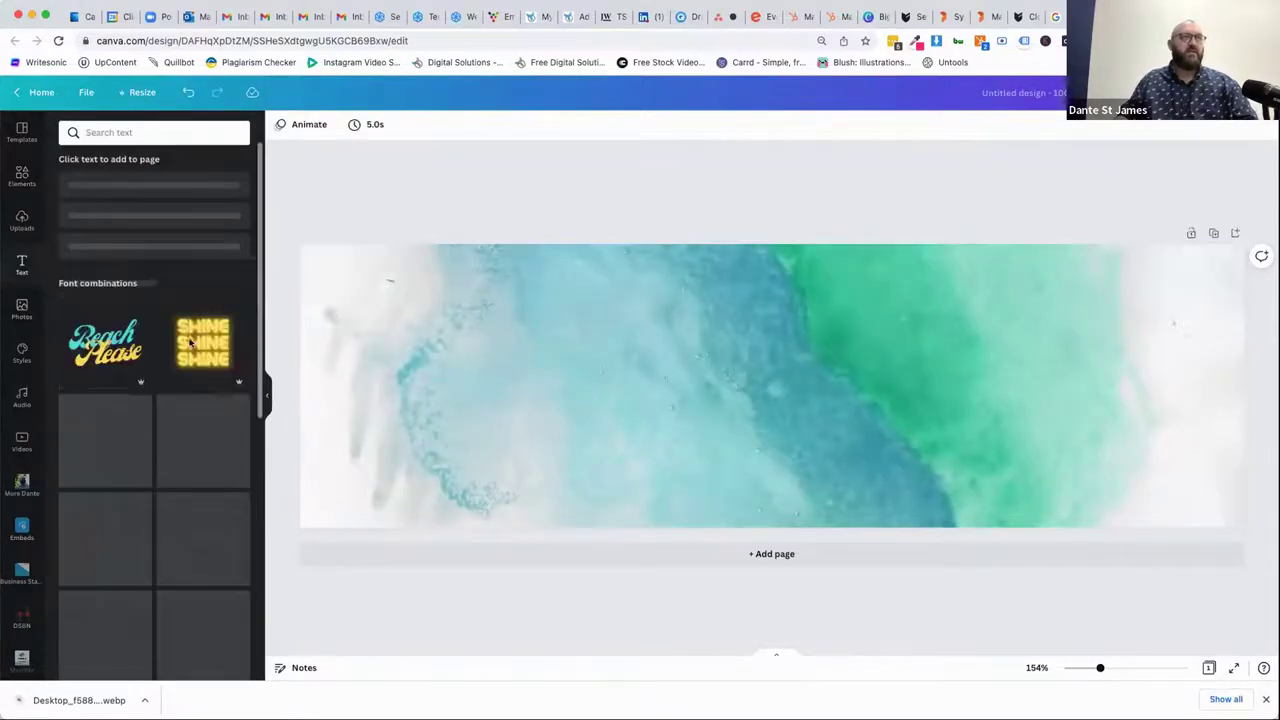
pyautogui.click(163, 191)
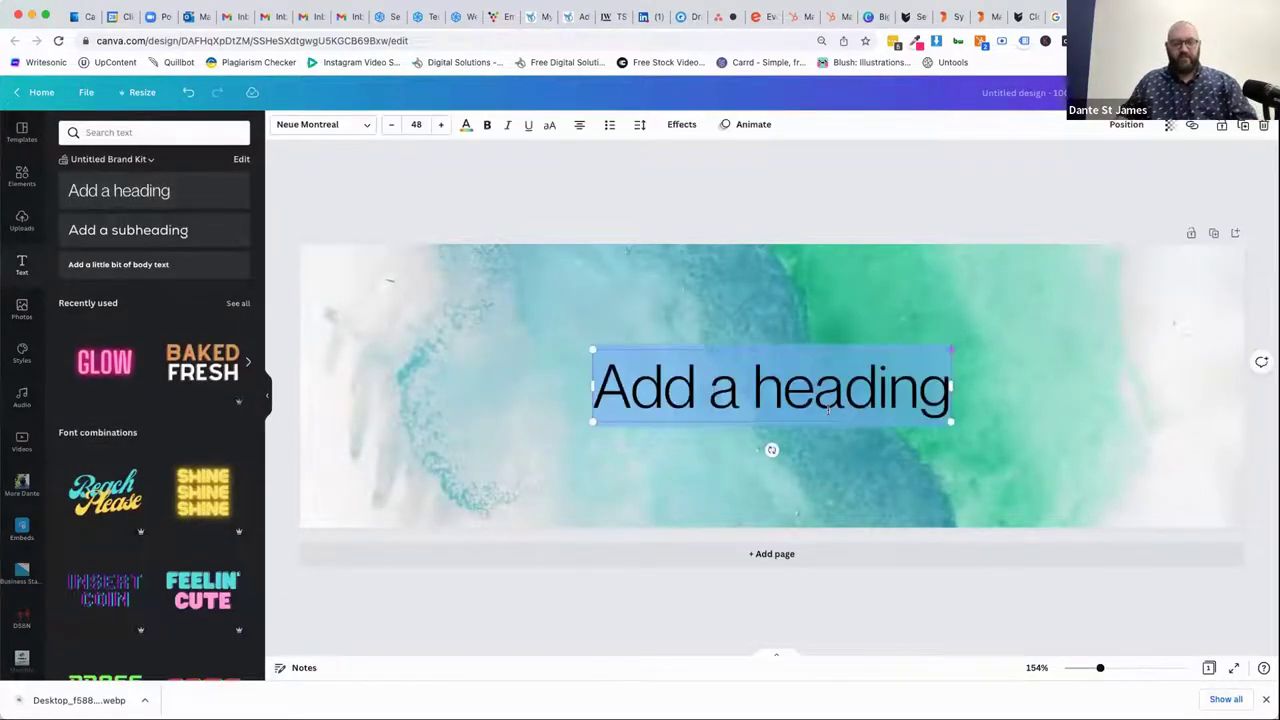
pyautogui.write('My Awesome Shop')
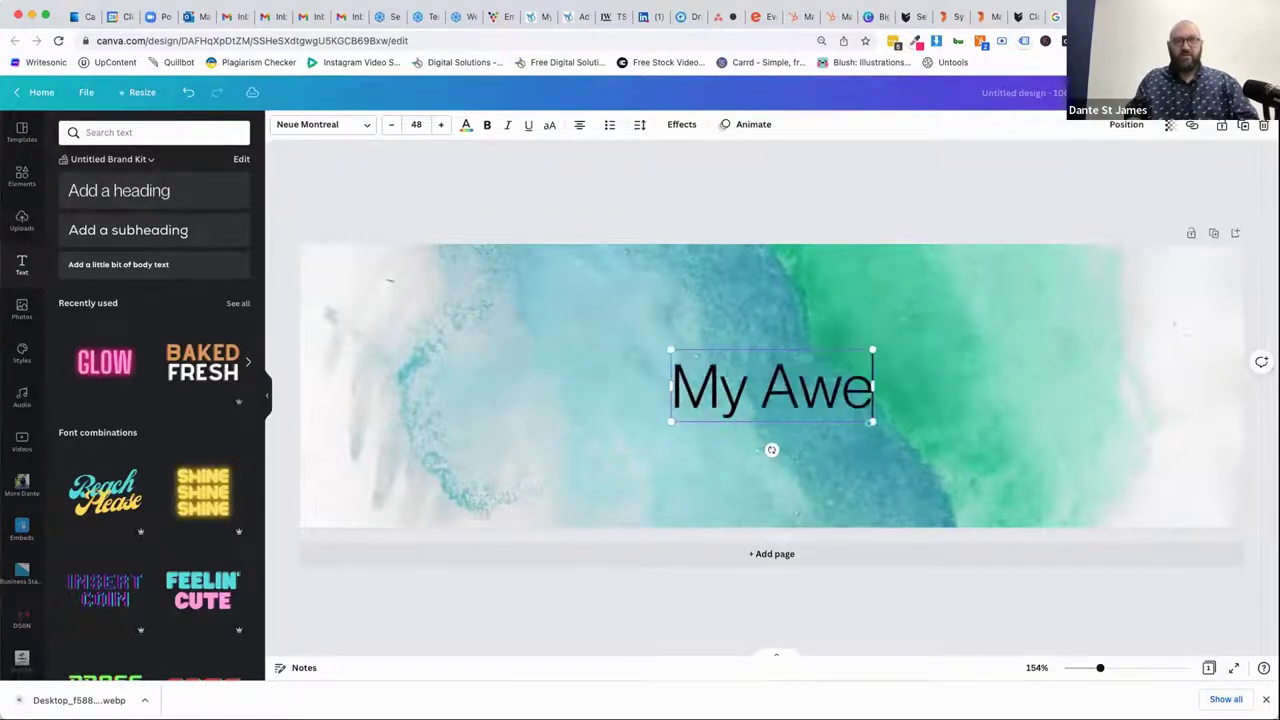
# Change the heading's font to Montserrat Classic
pyautogui.tripleClick(730, 394)
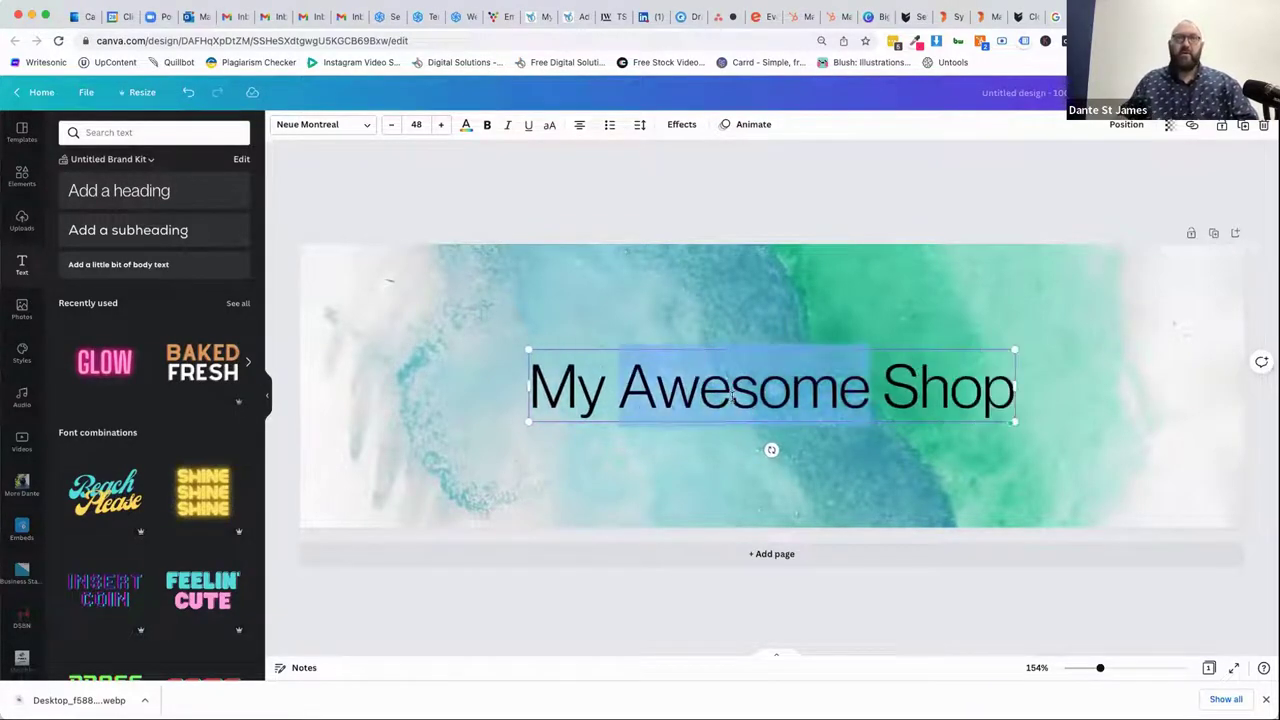
pyautogui.click(312, 127)
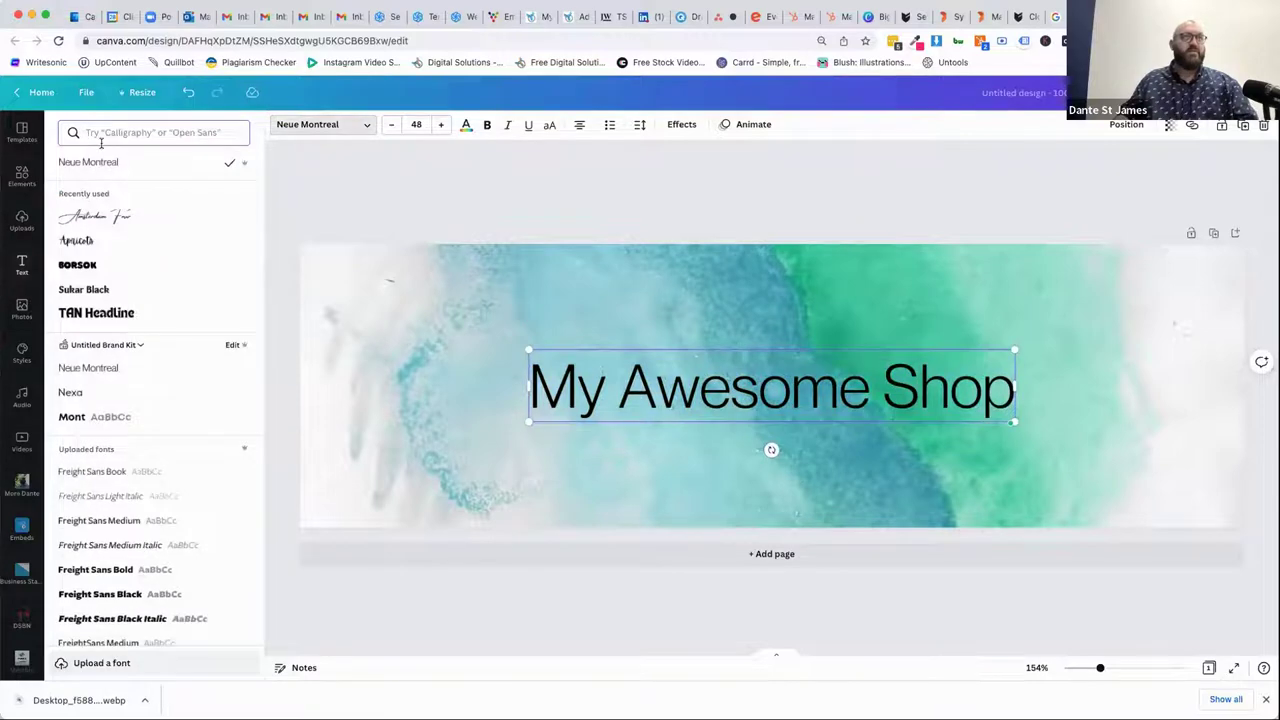
pyautogui.write('montser')
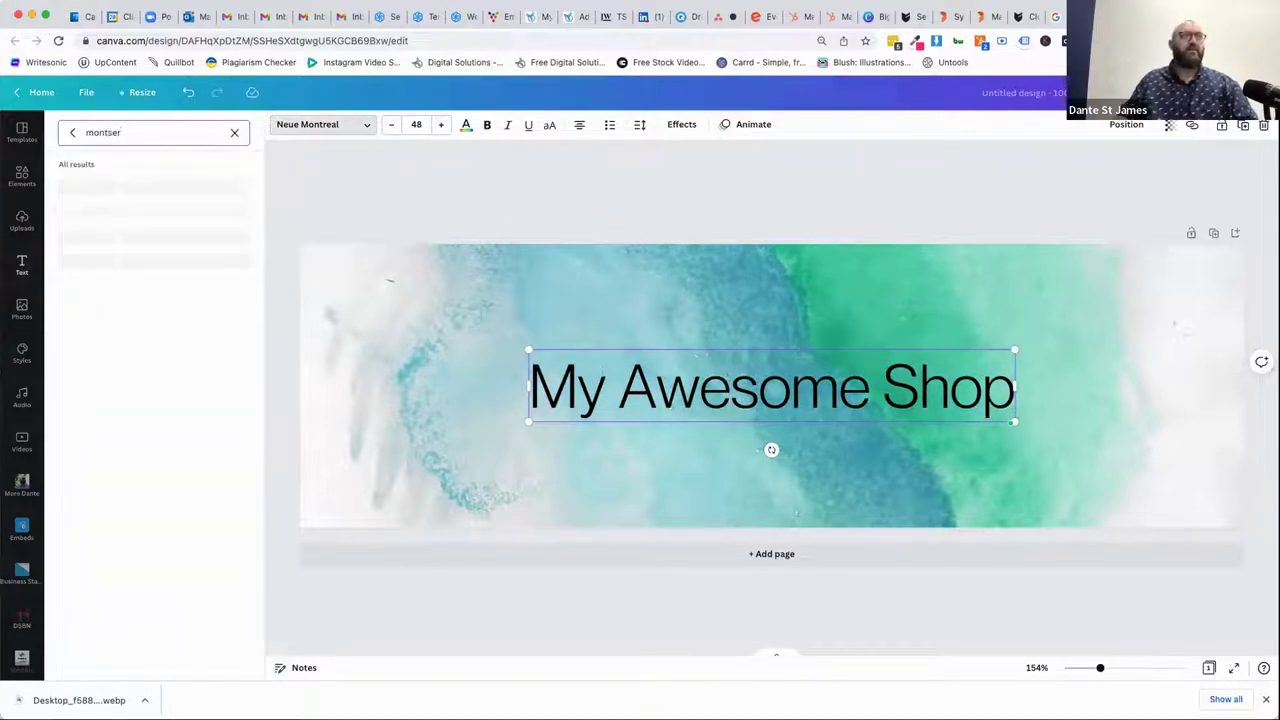
pyautogui.press('BackSpace')
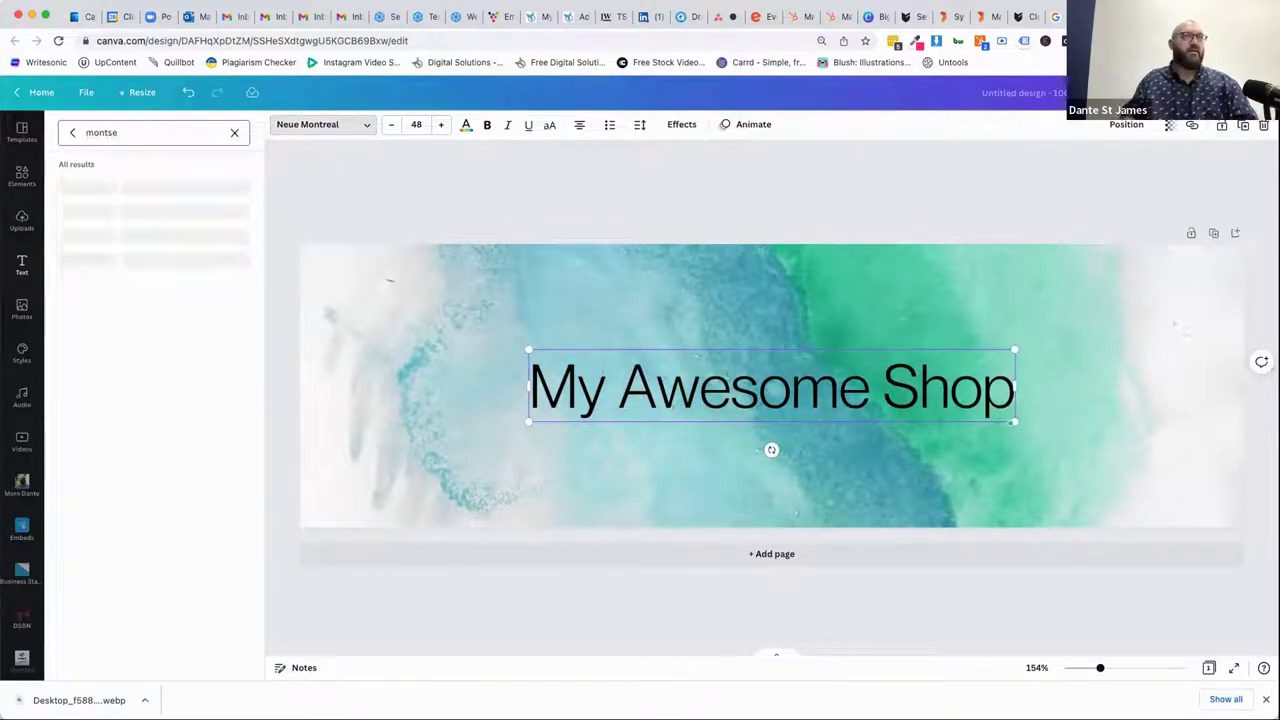
pyautogui.press('BackSpace')
pyautogui.press('BackSpace')
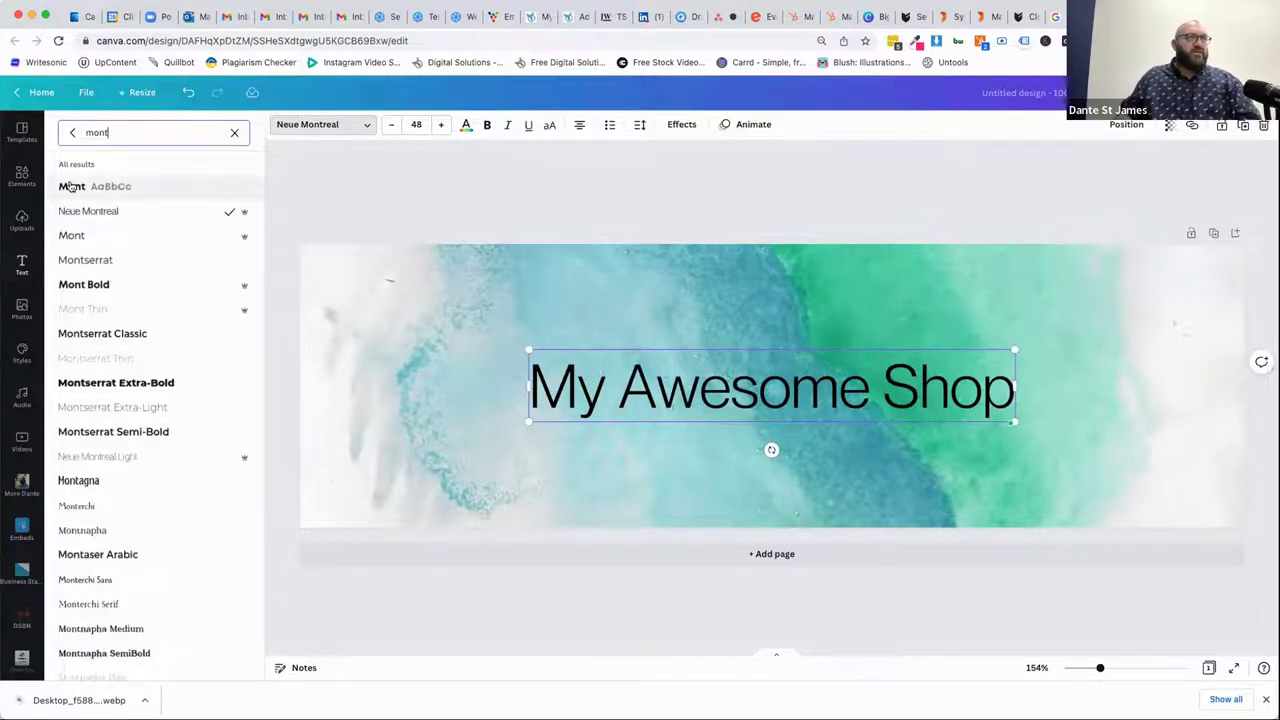
pyautogui.click(88, 334)
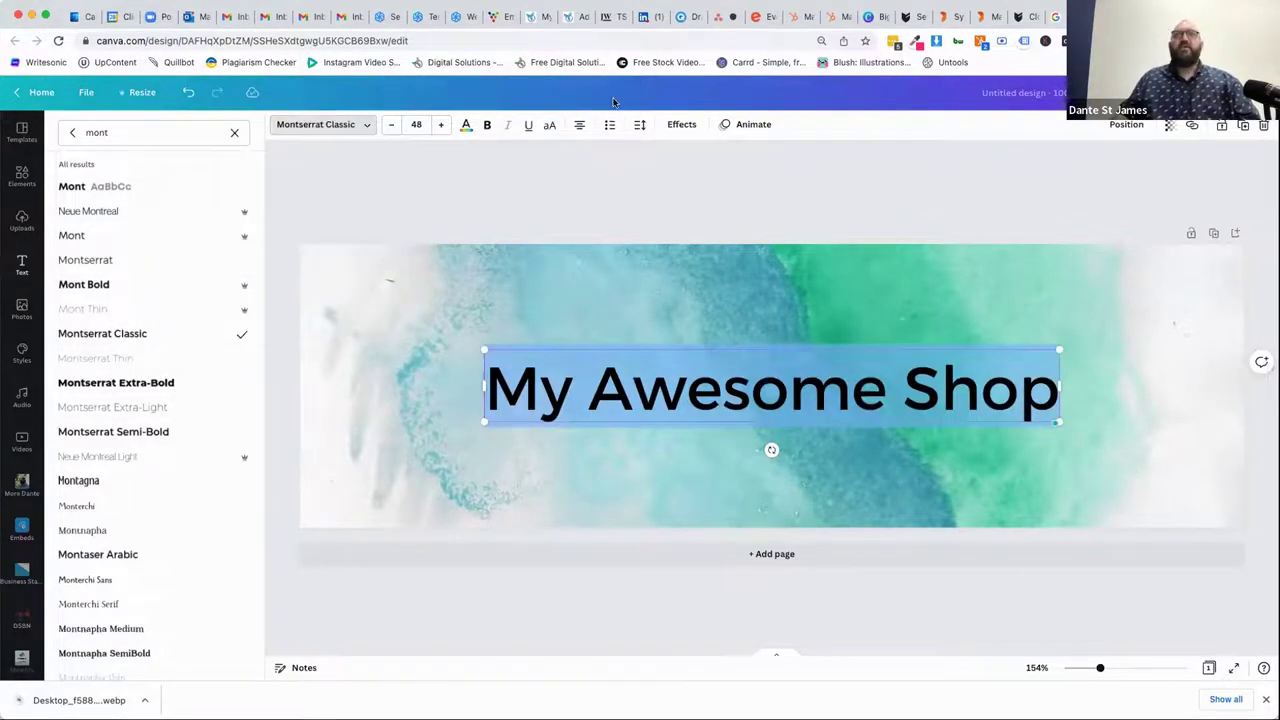
# Set the heading's font size to 36
pyautogui.click(416, 124)
pyautogui.click(418, 268)
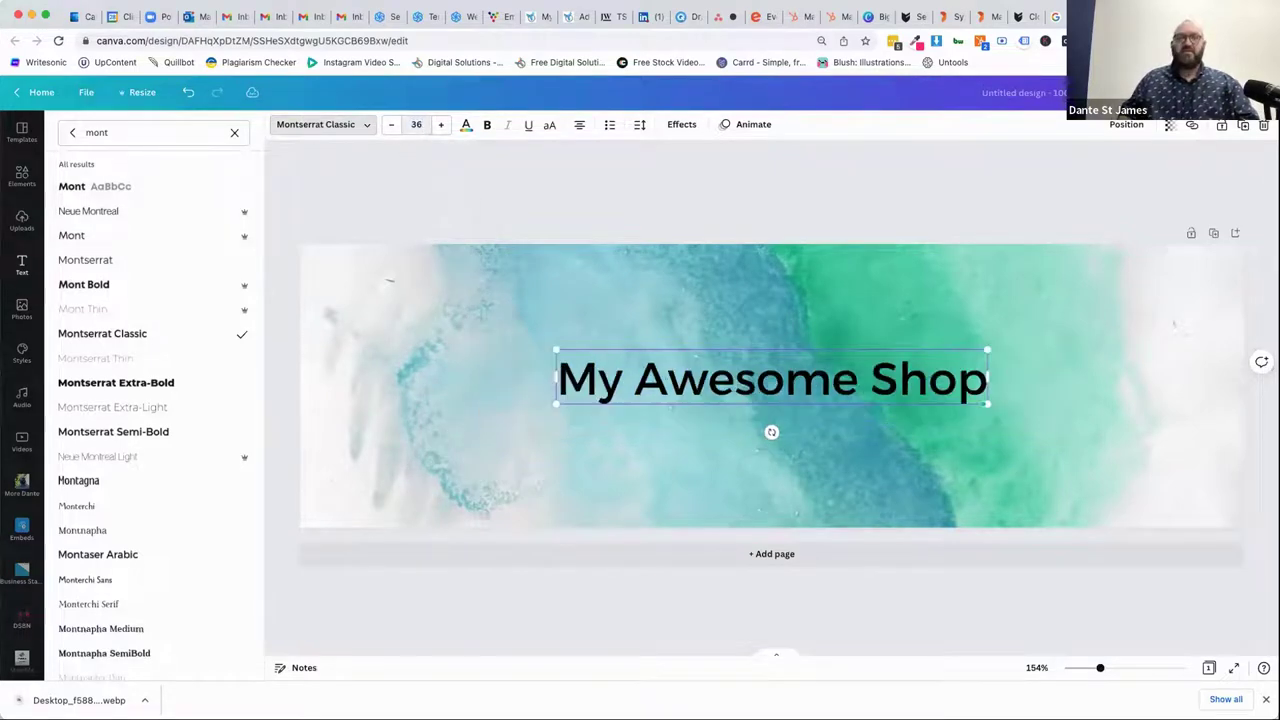
pyautogui.press('Escape')
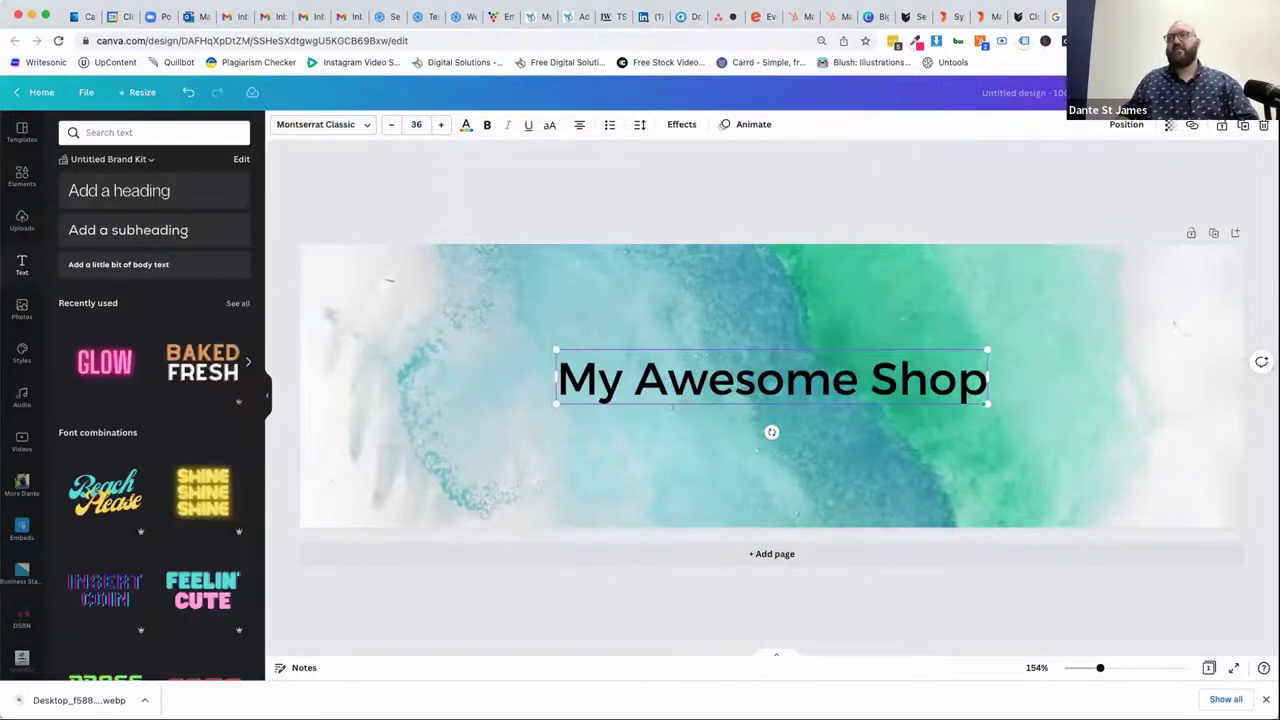
# Download the banner as a PNG at 1000 × 300 px
pyautogui.click(1232, 92)
pyautogui.click(1063, 386)
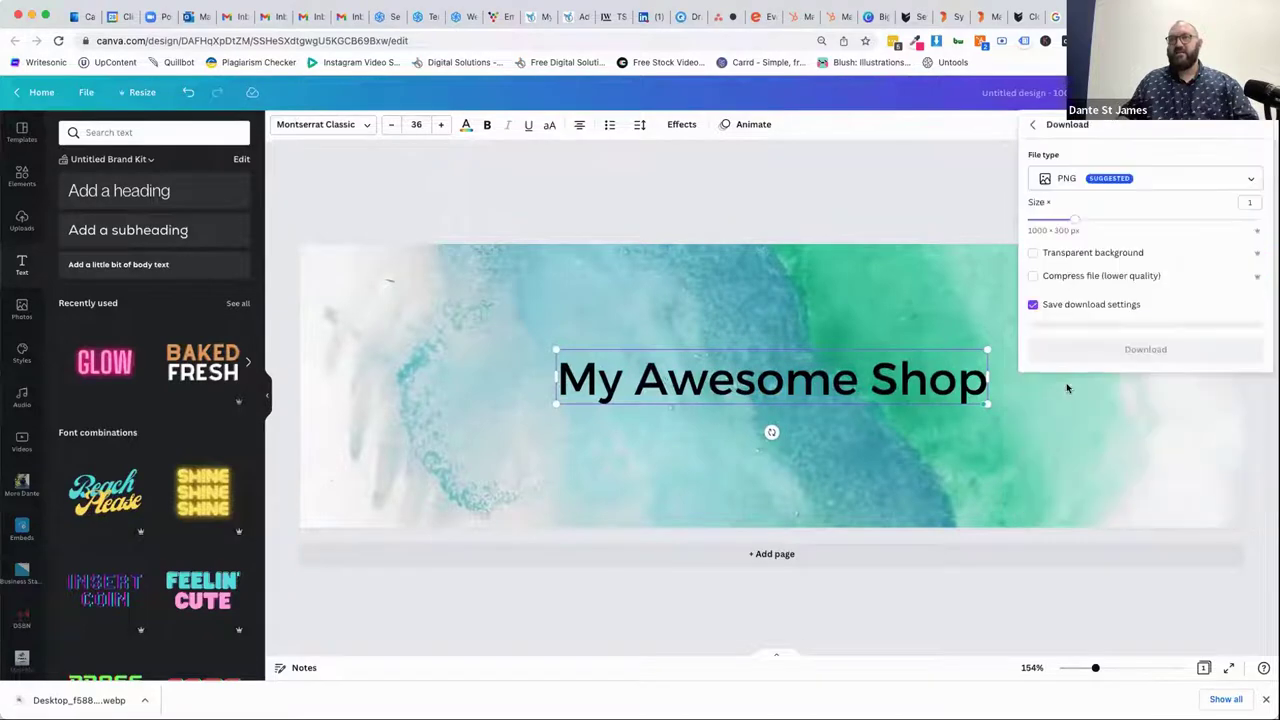
pyautogui.click(1124, 352)
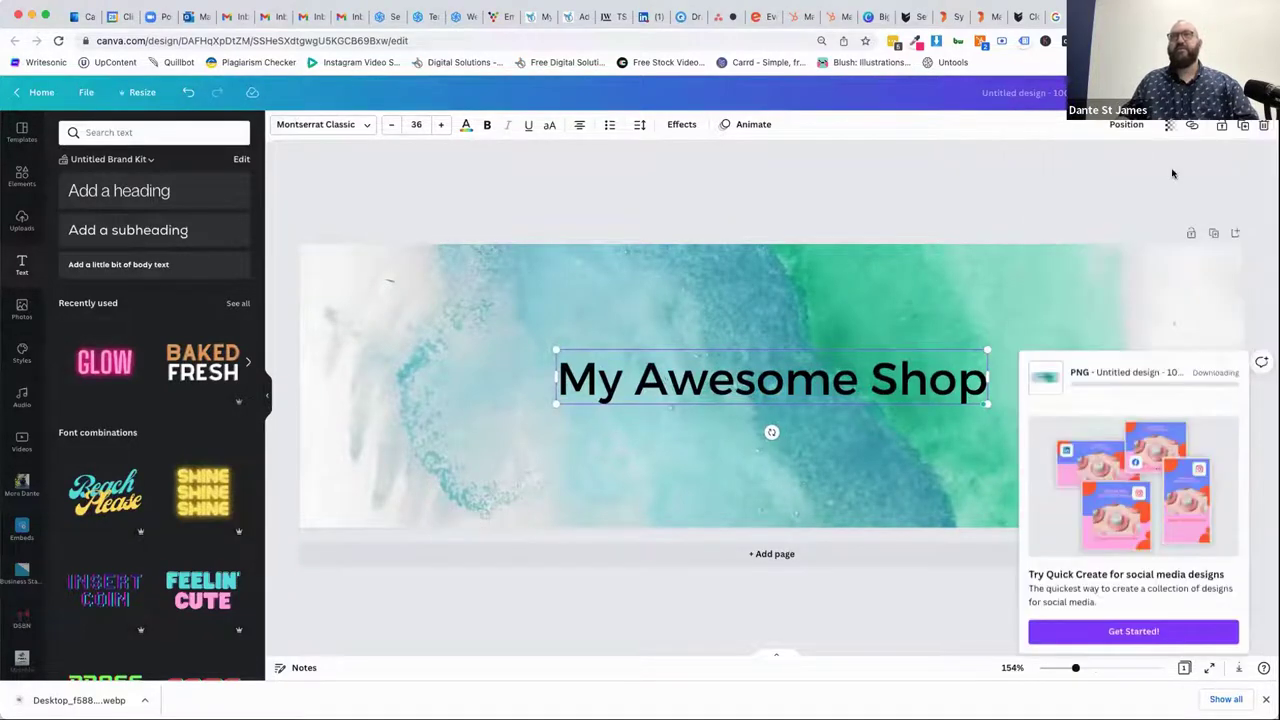
# Switch to the Big Cartel shop design settings and replace the welcome image with the downloaded "My Awesome Shop" banner PNG
pyautogui.click(1018, 18)
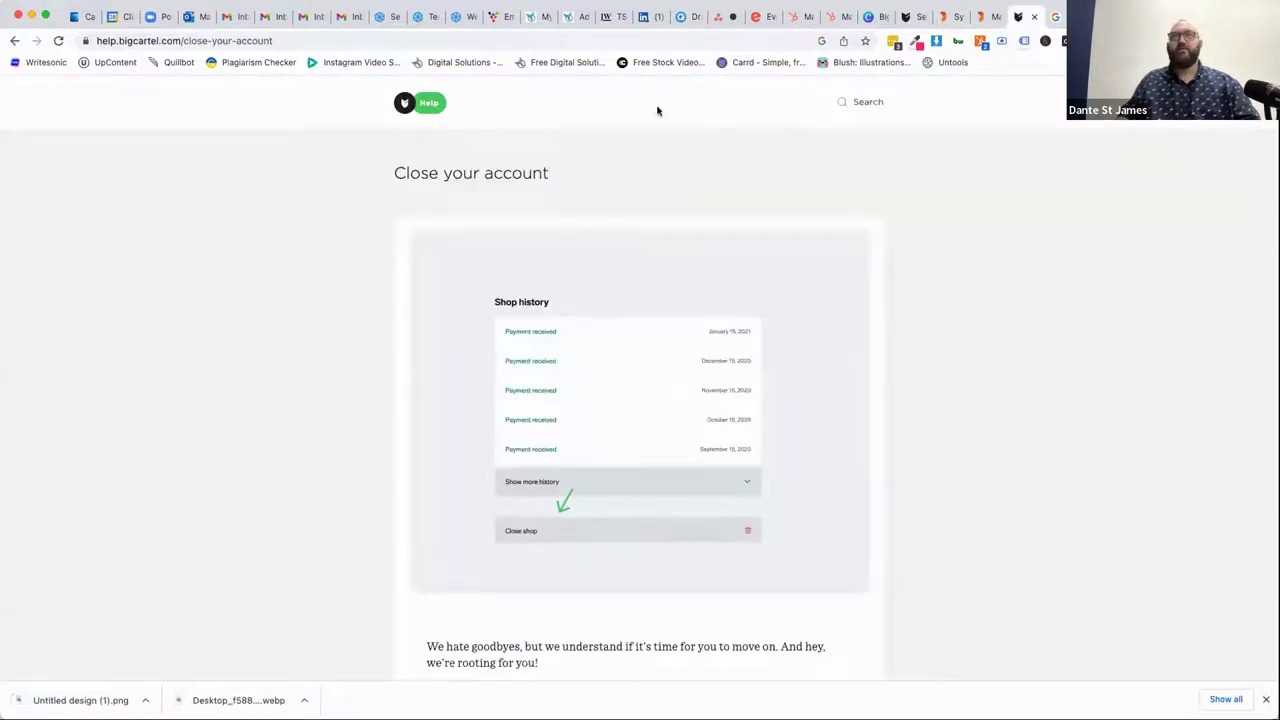
pyautogui.click(905, 17)
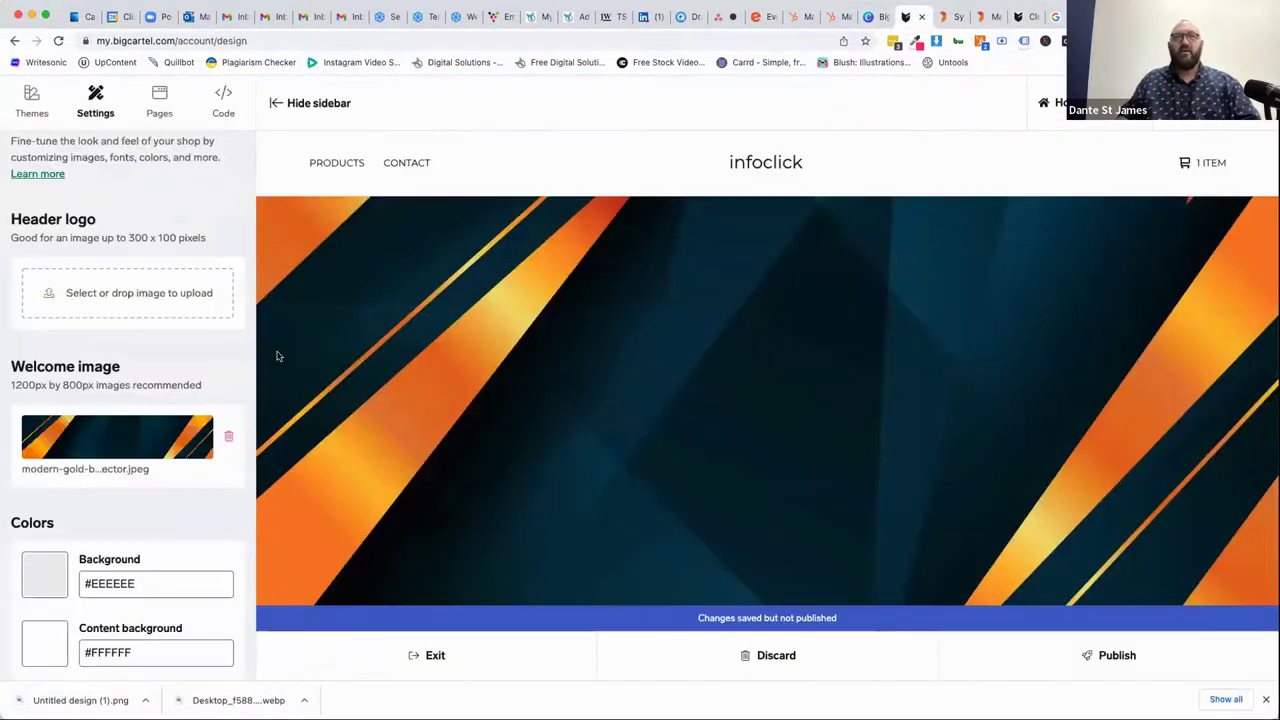
pyautogui.click(228, 437)
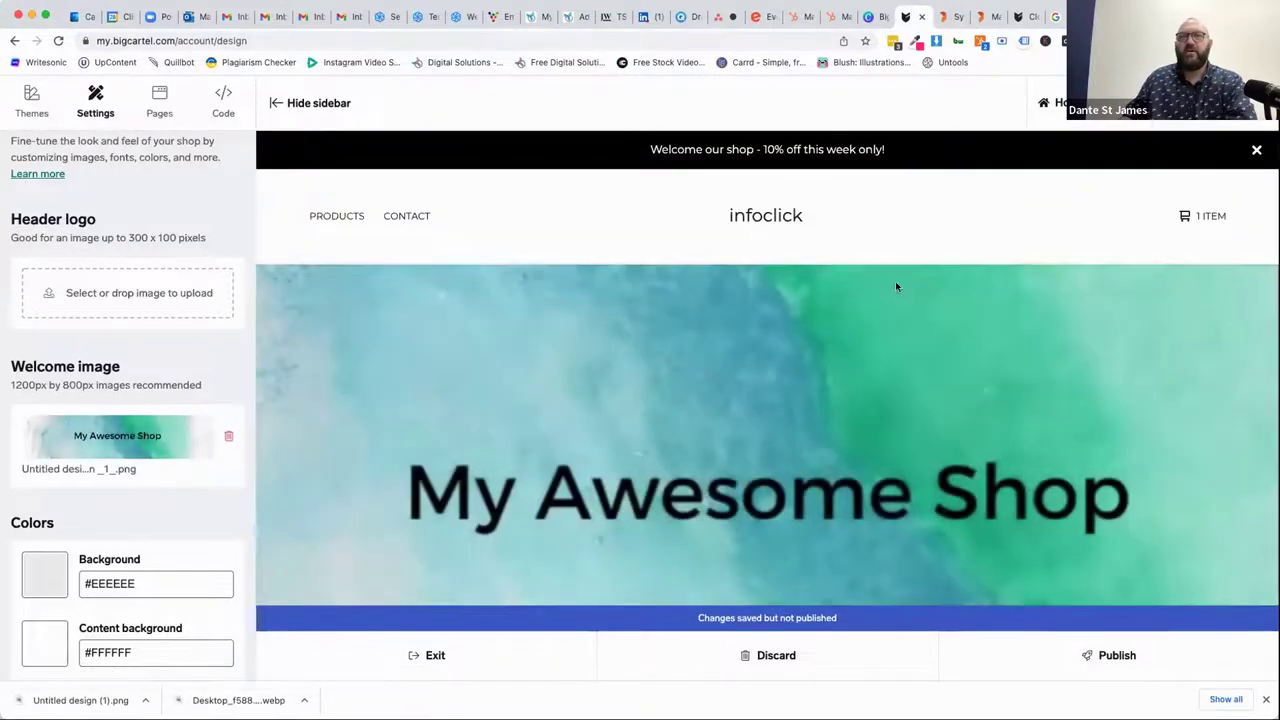
# Examine how the new welcome image, product card and footer look throughout the shop's home page preview
pyautogui.scroll(-2, 859, 371)
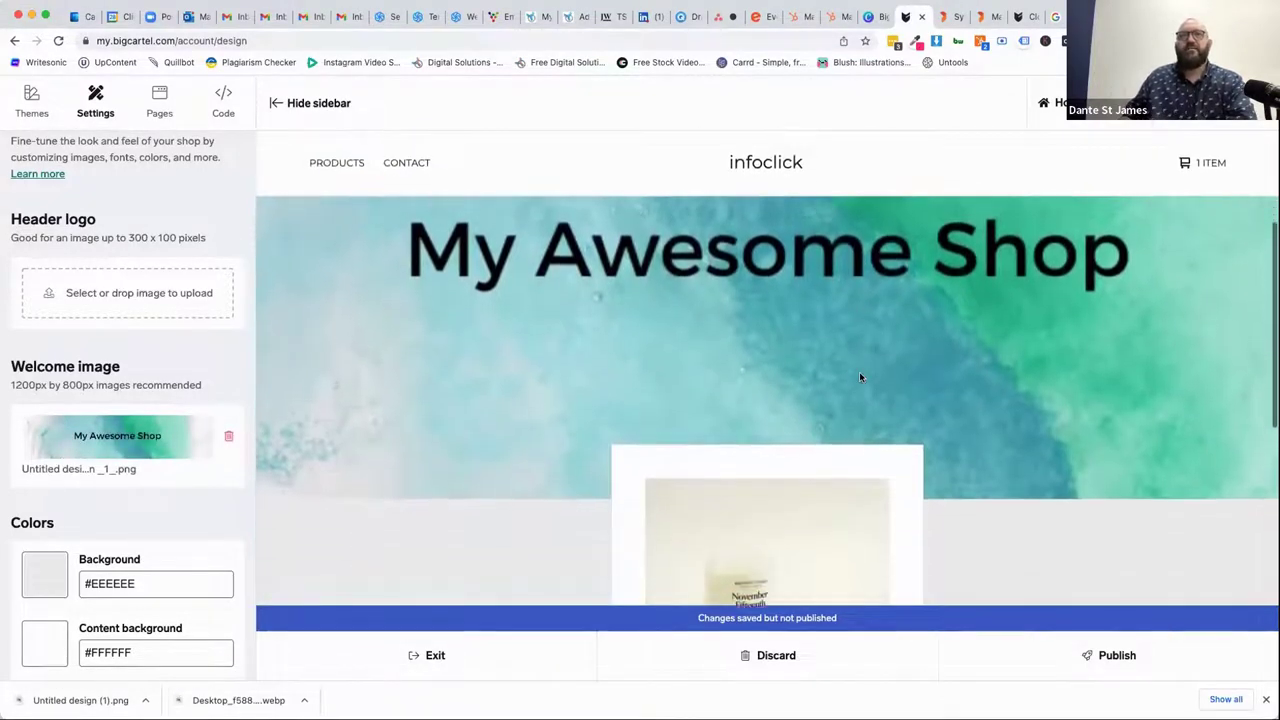
pyautogui.scroll(2, 1092, 333)
pyautogui.scroll(-4, 414, 406)
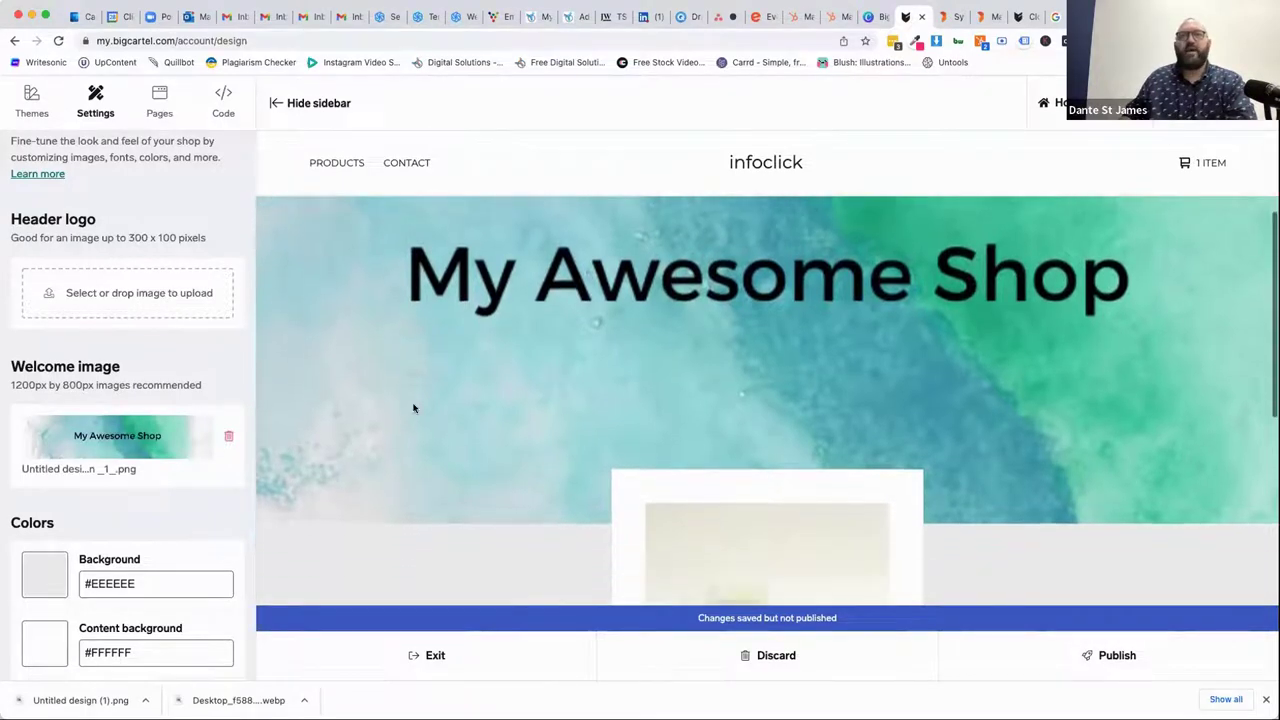
pyautogui.scroll(3, 414, 406)
pyautogui.scroll(2, 414, 408)
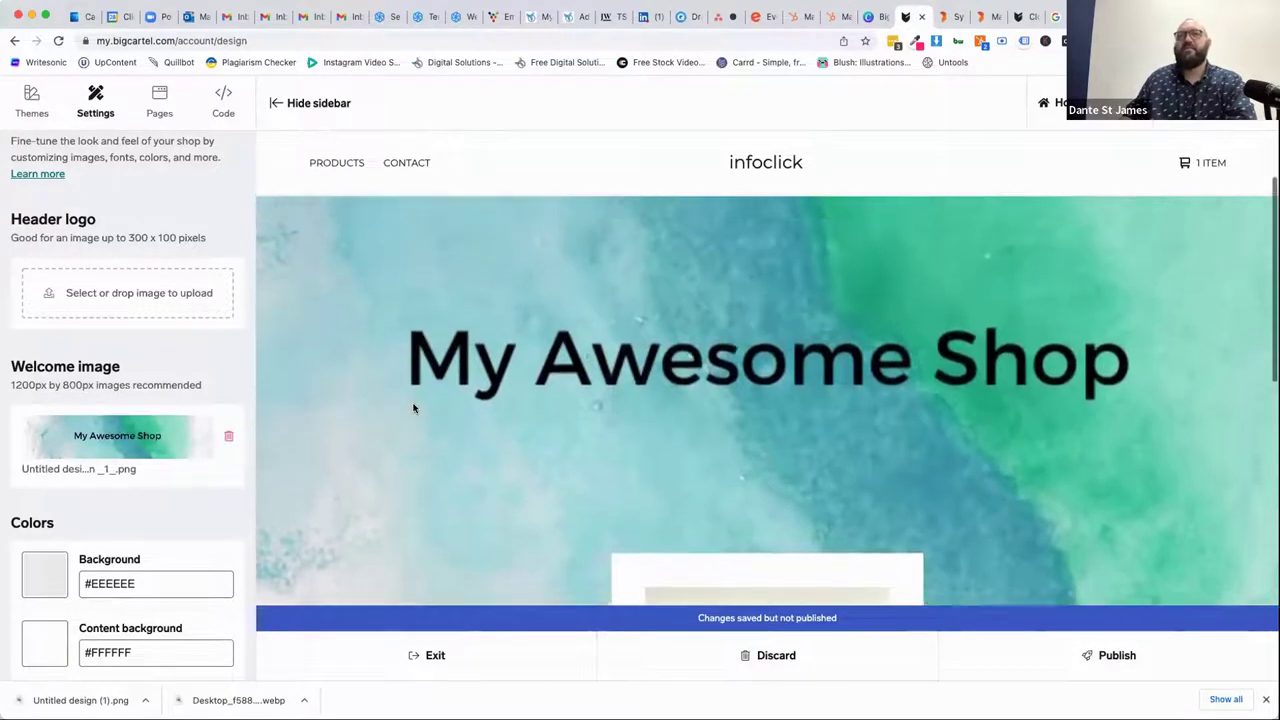
pyautogui.scroll(-2, 414, 408)
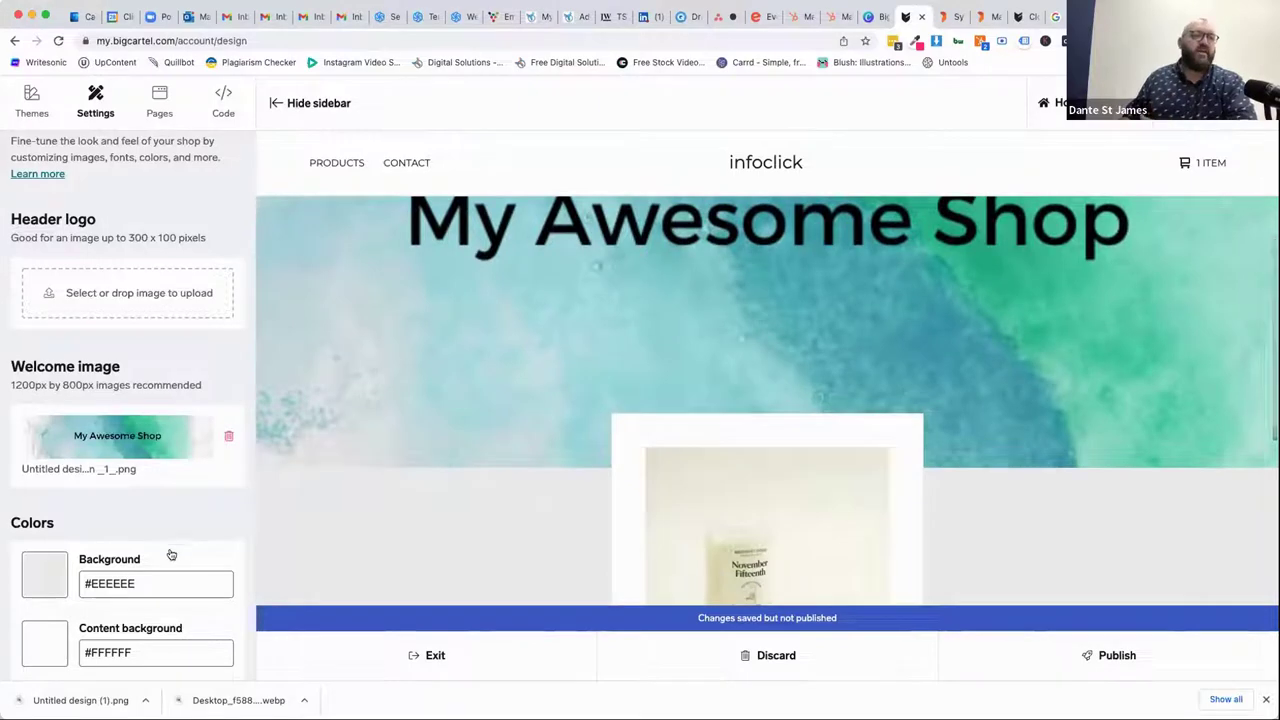
pyautogui.click(166, 556)
pyautogui.scroll(2, 462, 395)
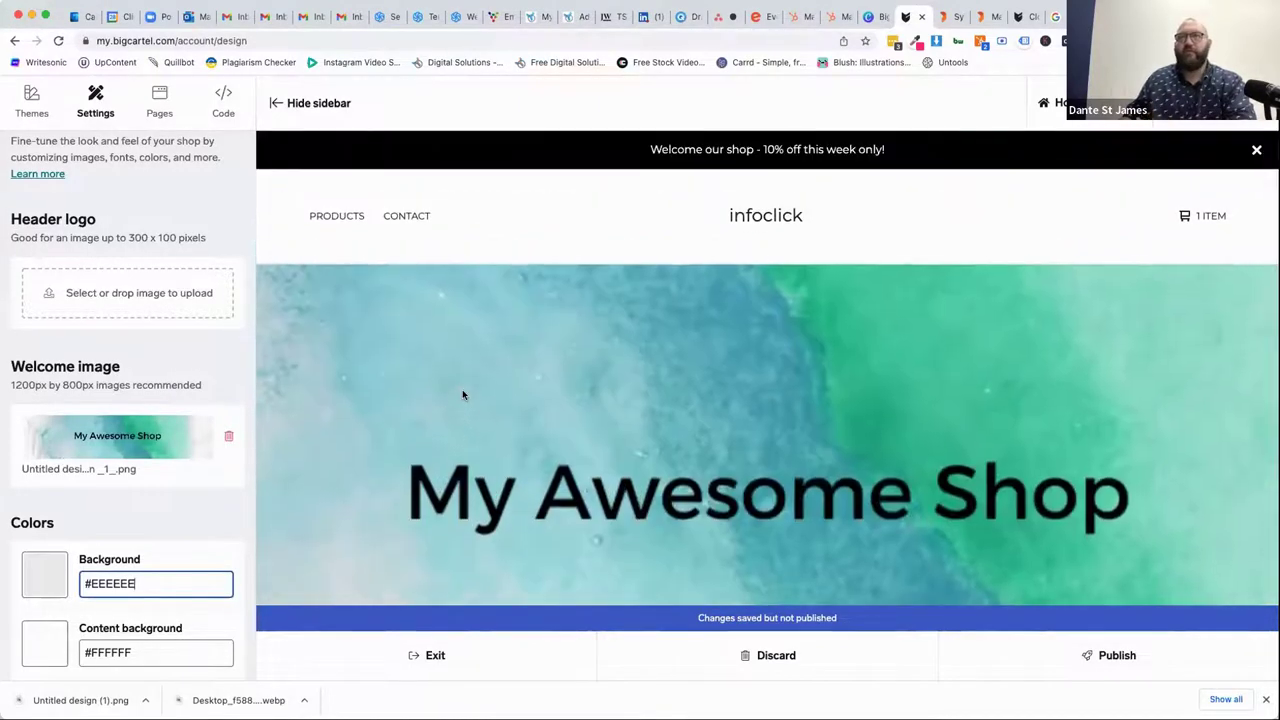
pyautogui.scroll(-5, 462, 395)
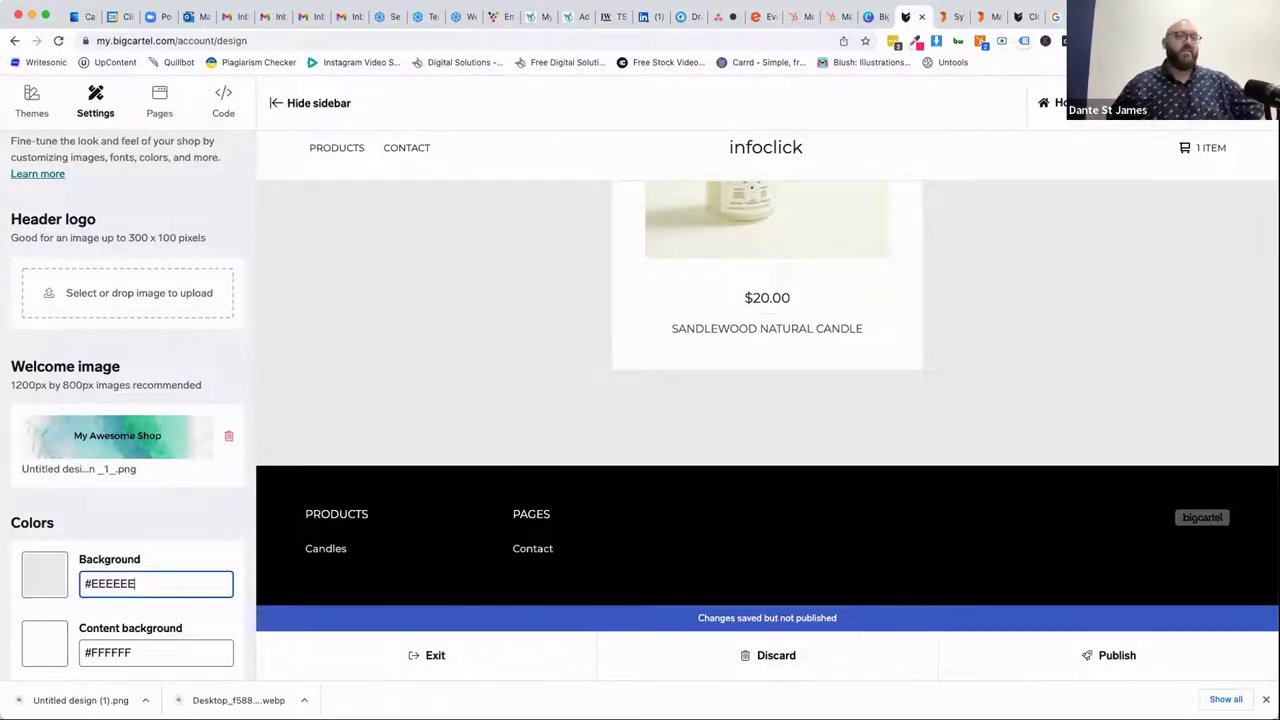
pyautogui.scroll(5, 364, 430)
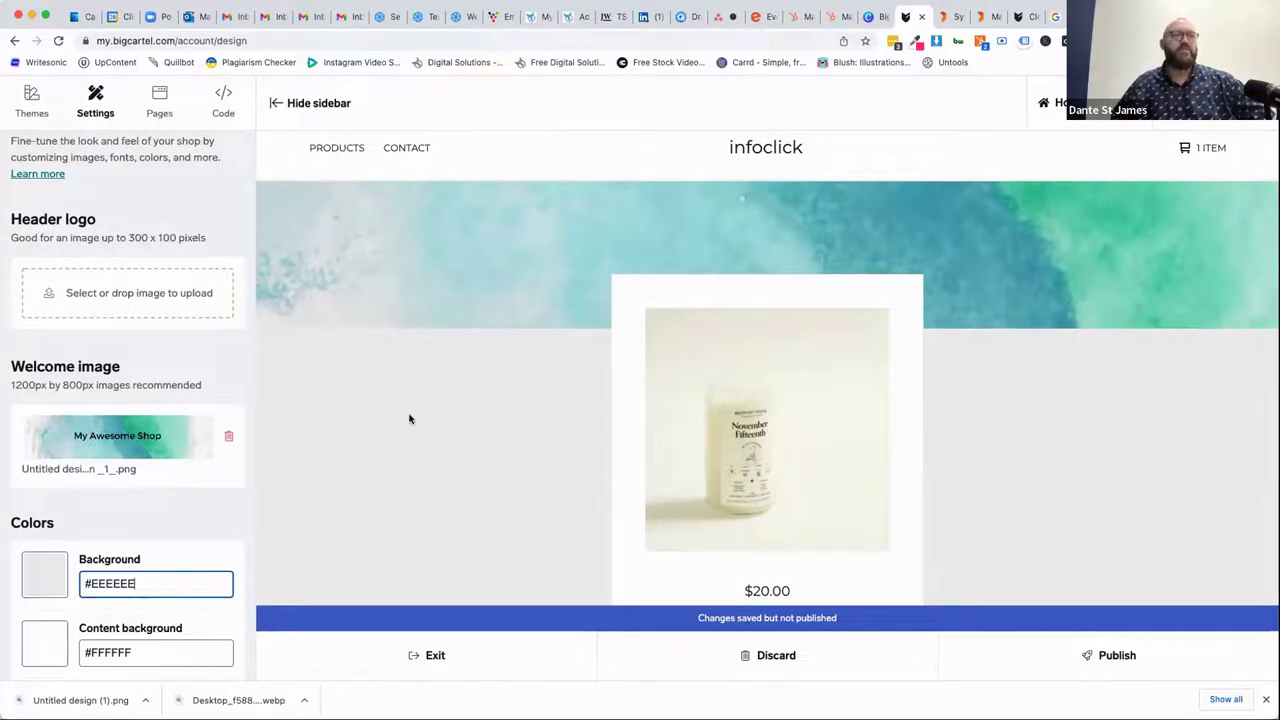
pyautogui.scroll(-5, 409, 419)
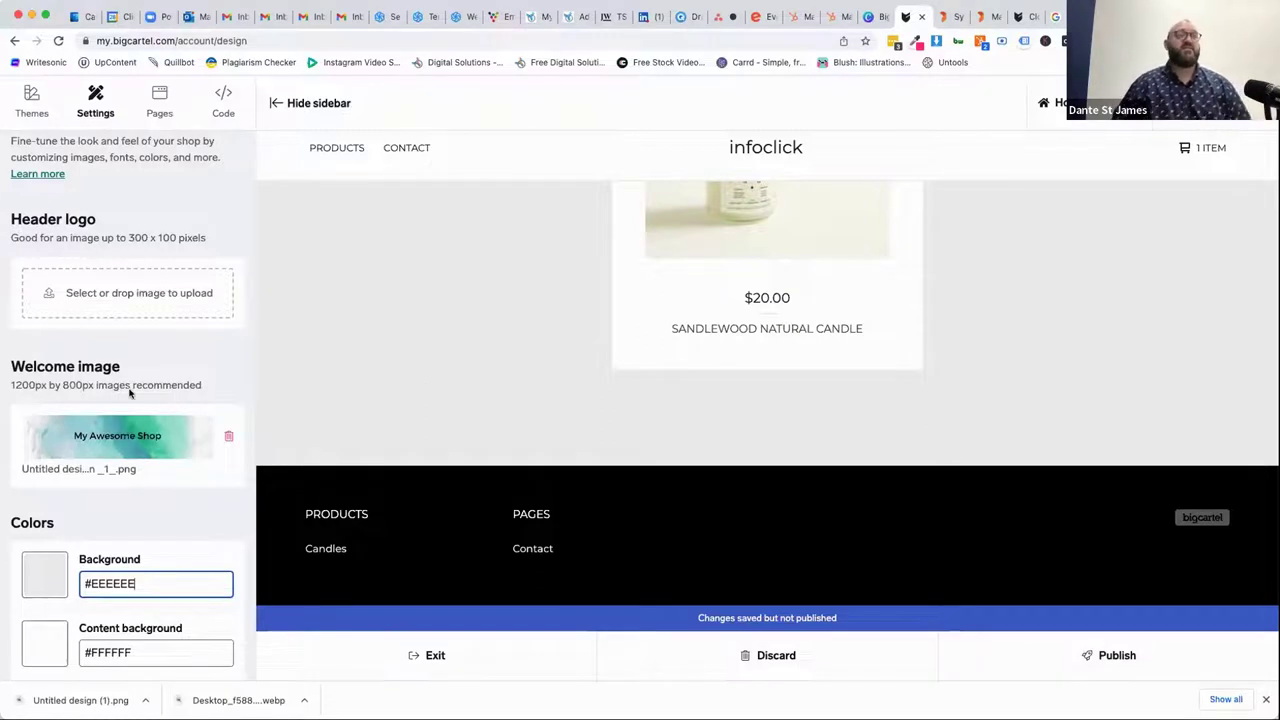
pyautogui.scroll(1, 129, 393)
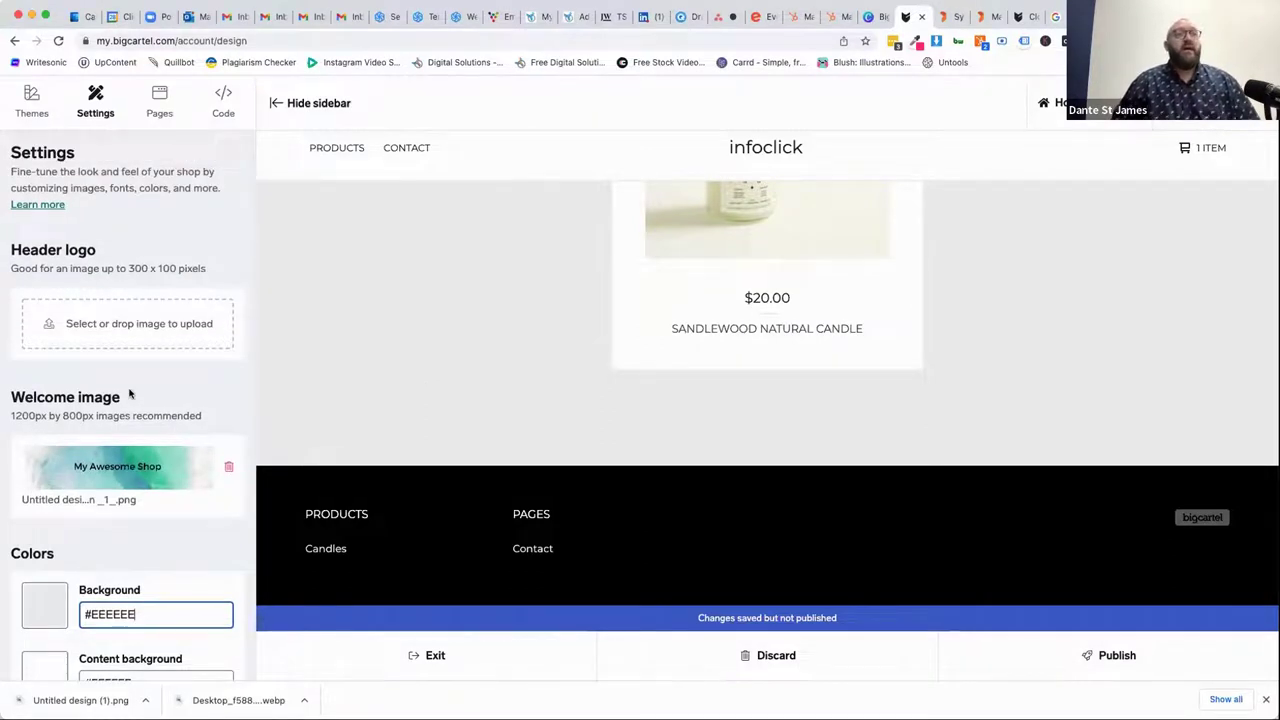
pyautogui.scroll(10, 395, 373)
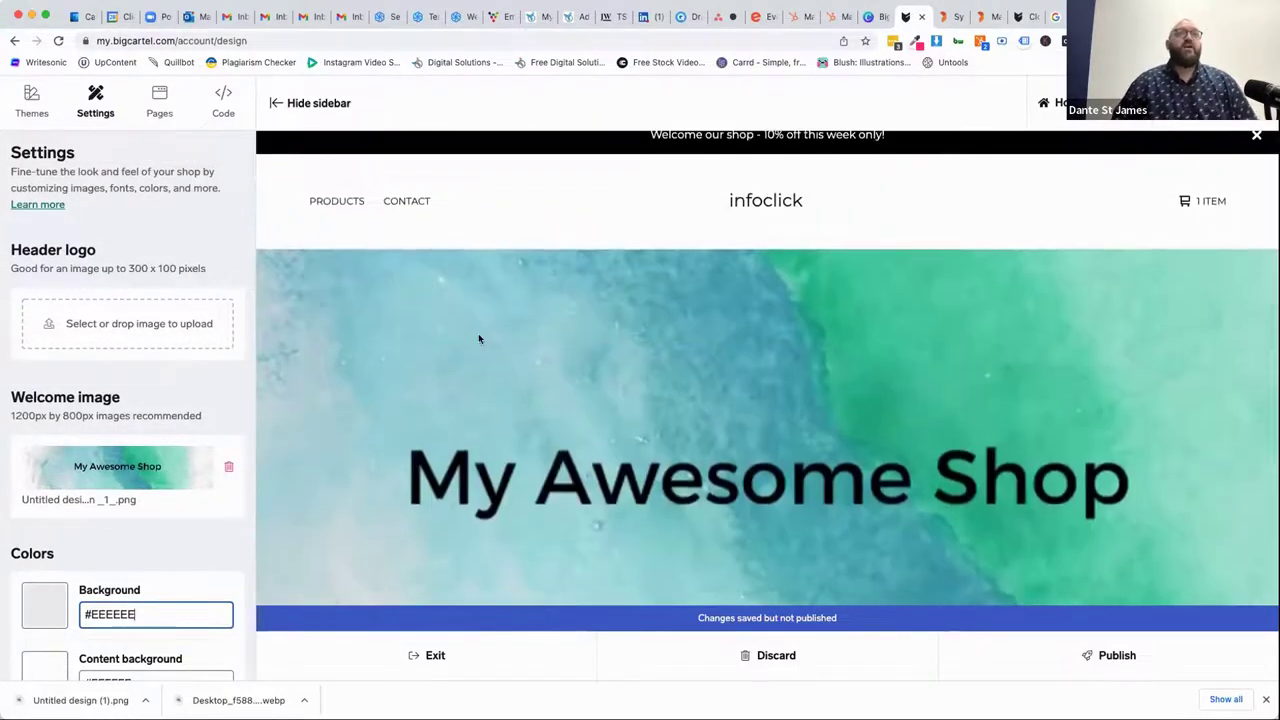
# Publish the shop design changes and exit the design editor to the account page
pyautogui.moveTo(320, 212)
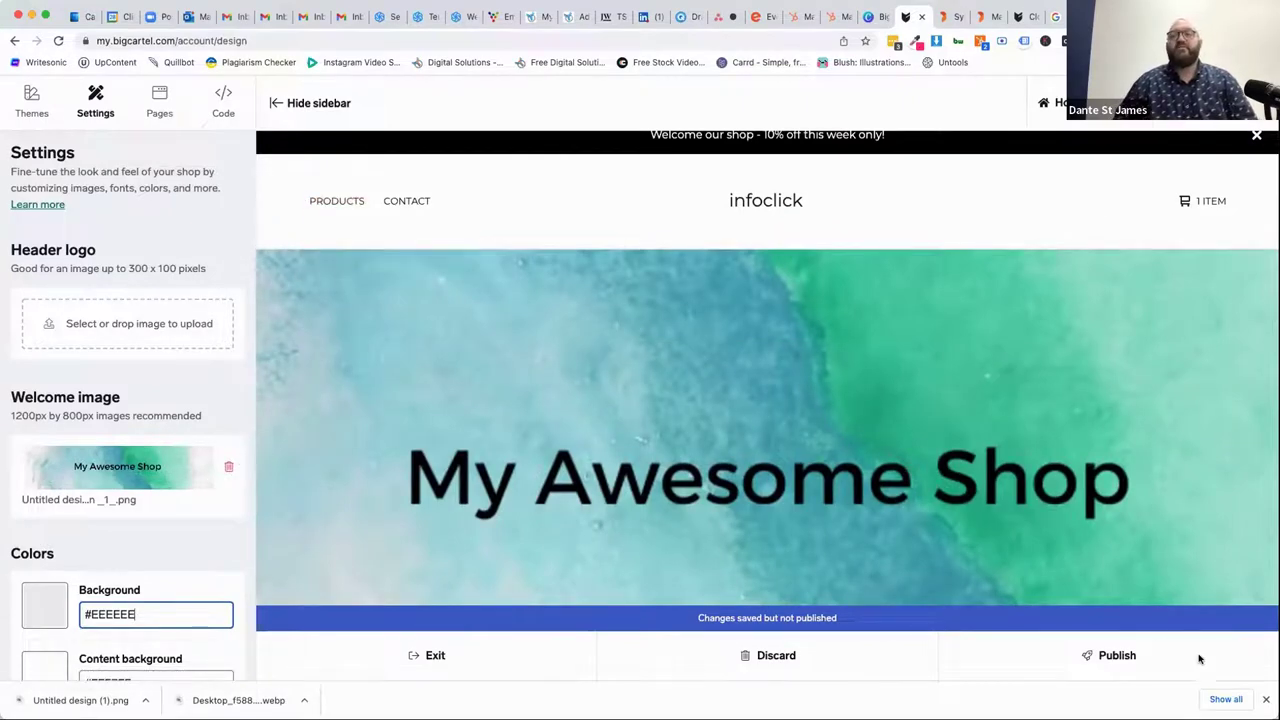
pyautogui.click(1090, 656)
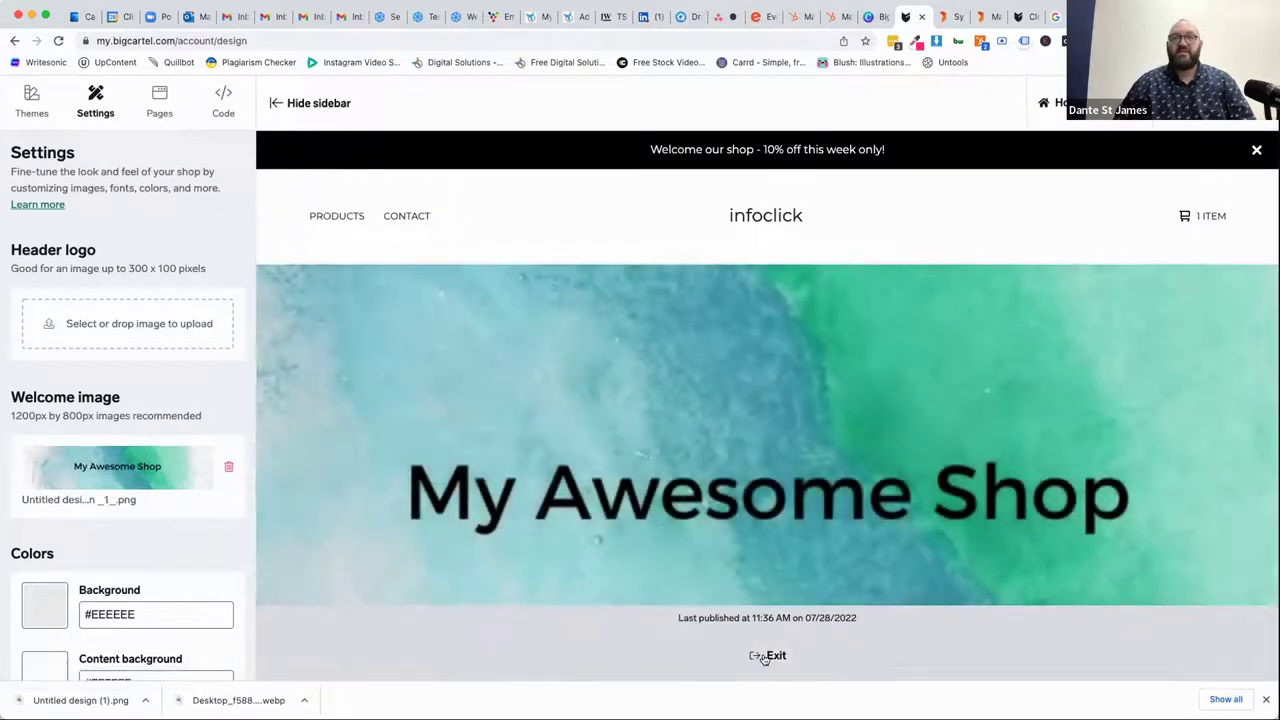
pyautogui.click(759, 655)
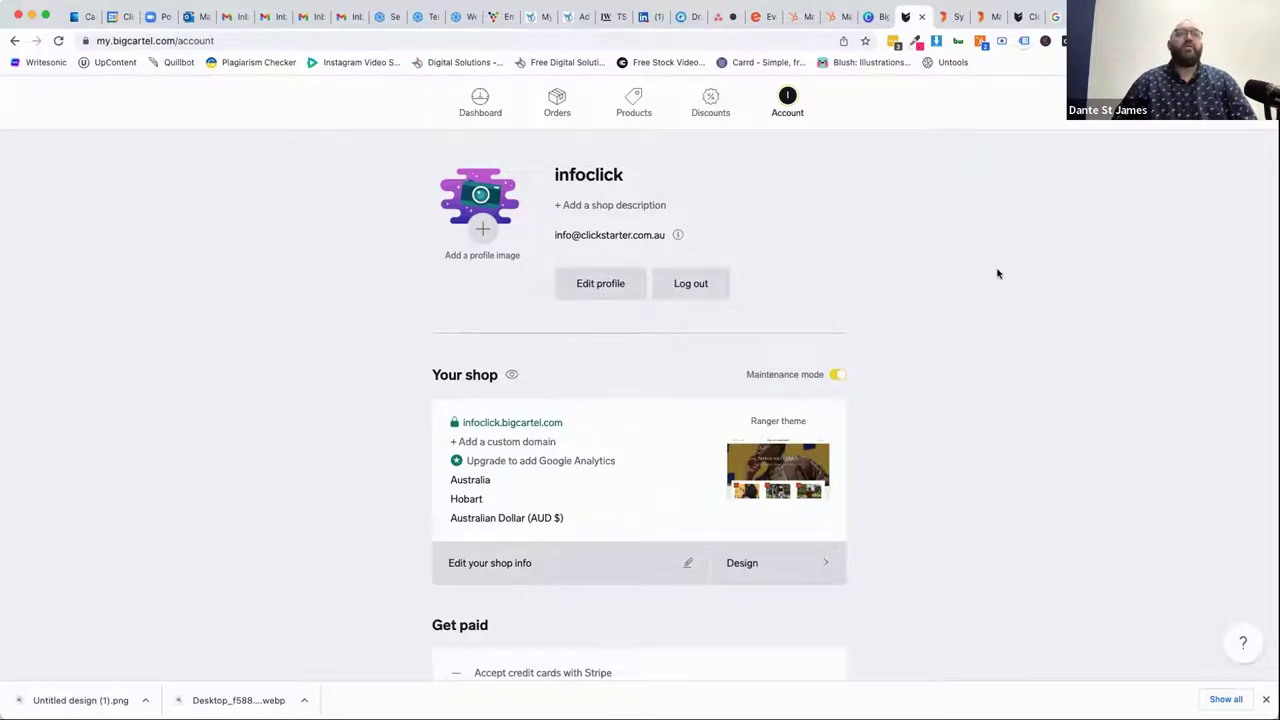
# Look over the account page's shop, payment, billing, shipping and preferences sections
pyautogui.scroll(-3, 711, 363)
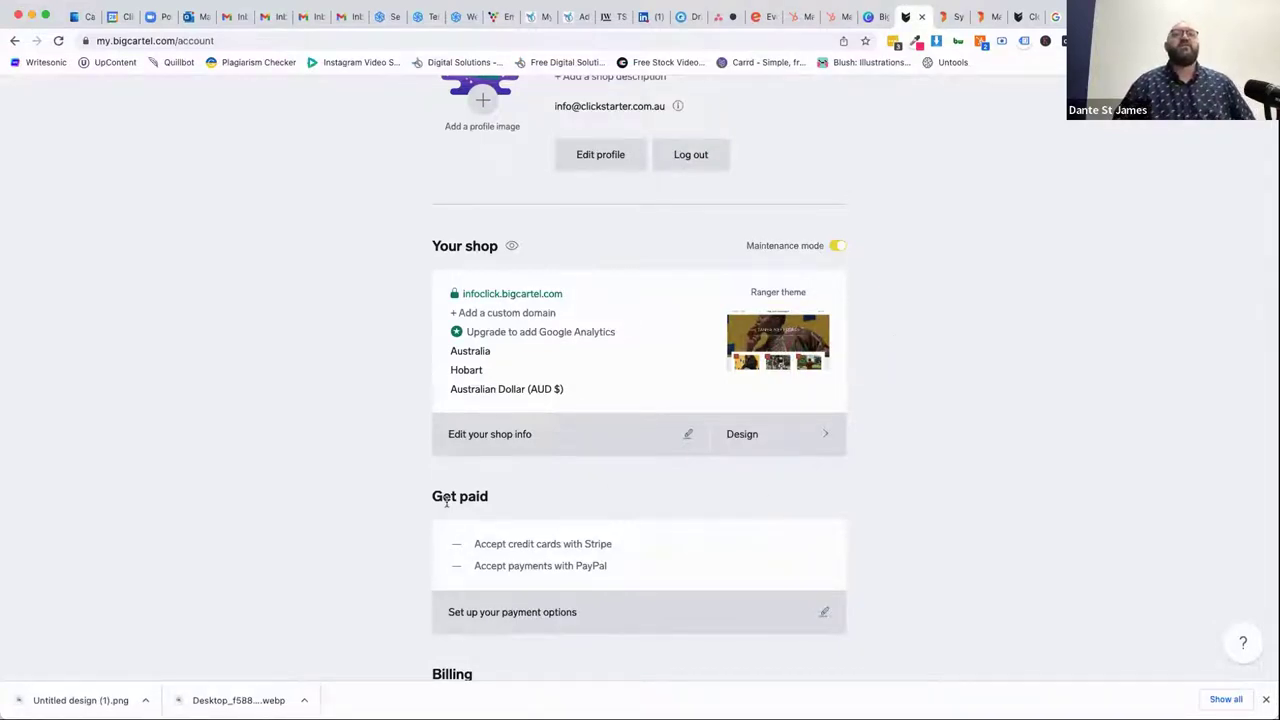
pyautogui.scroll(-12, 392, 517)
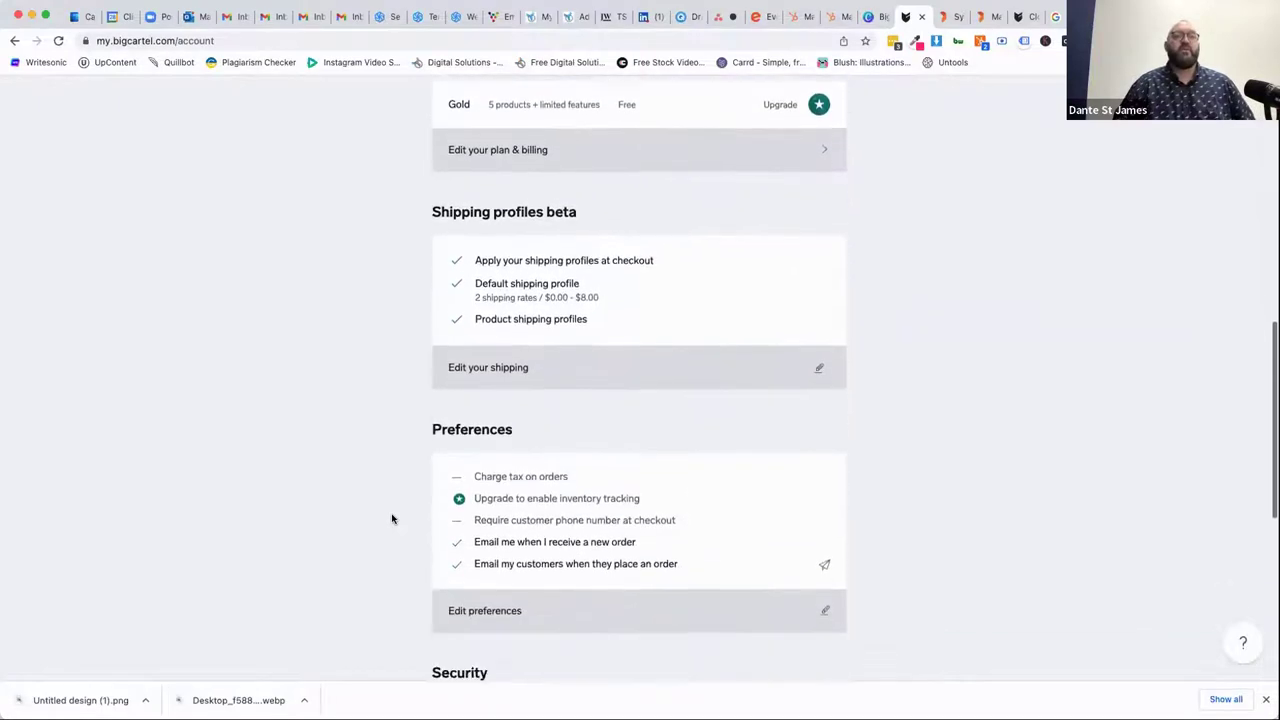
pyautogui.scroll(12, 392, 517)
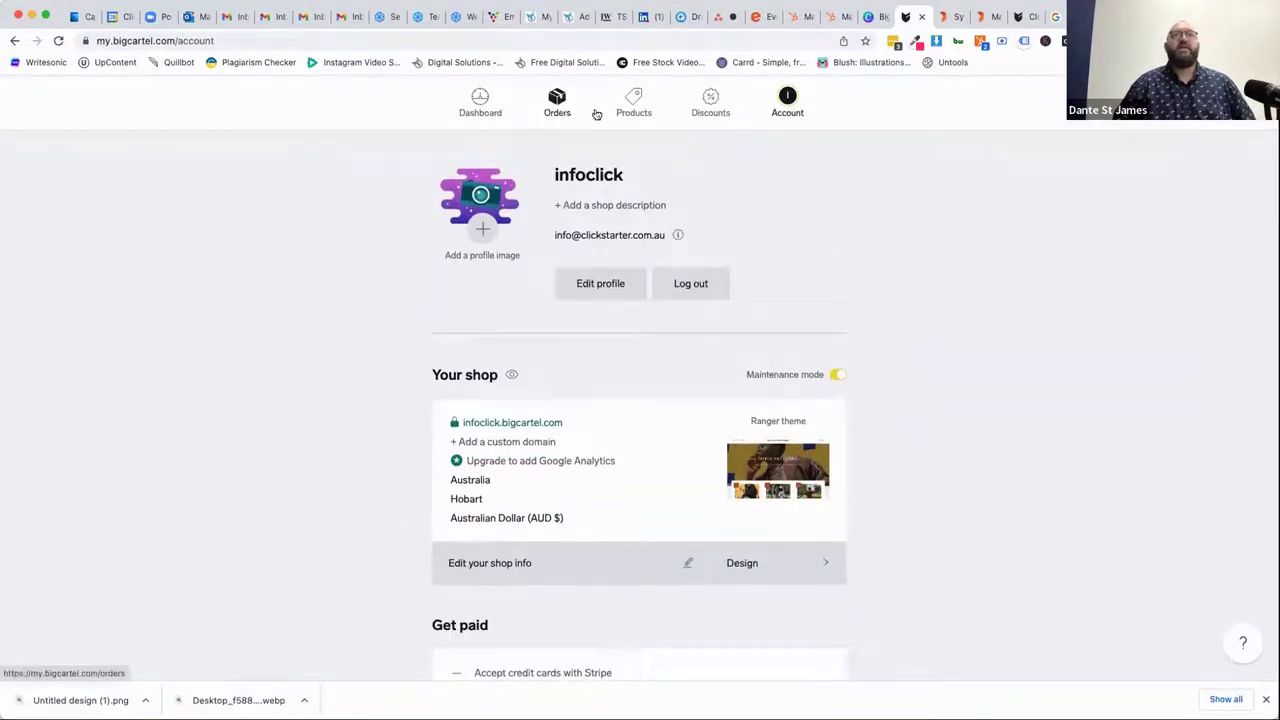
# Start a new product in the Big Cartel shop and name it "Hand Soap"
pyautogui.click(606, 112)
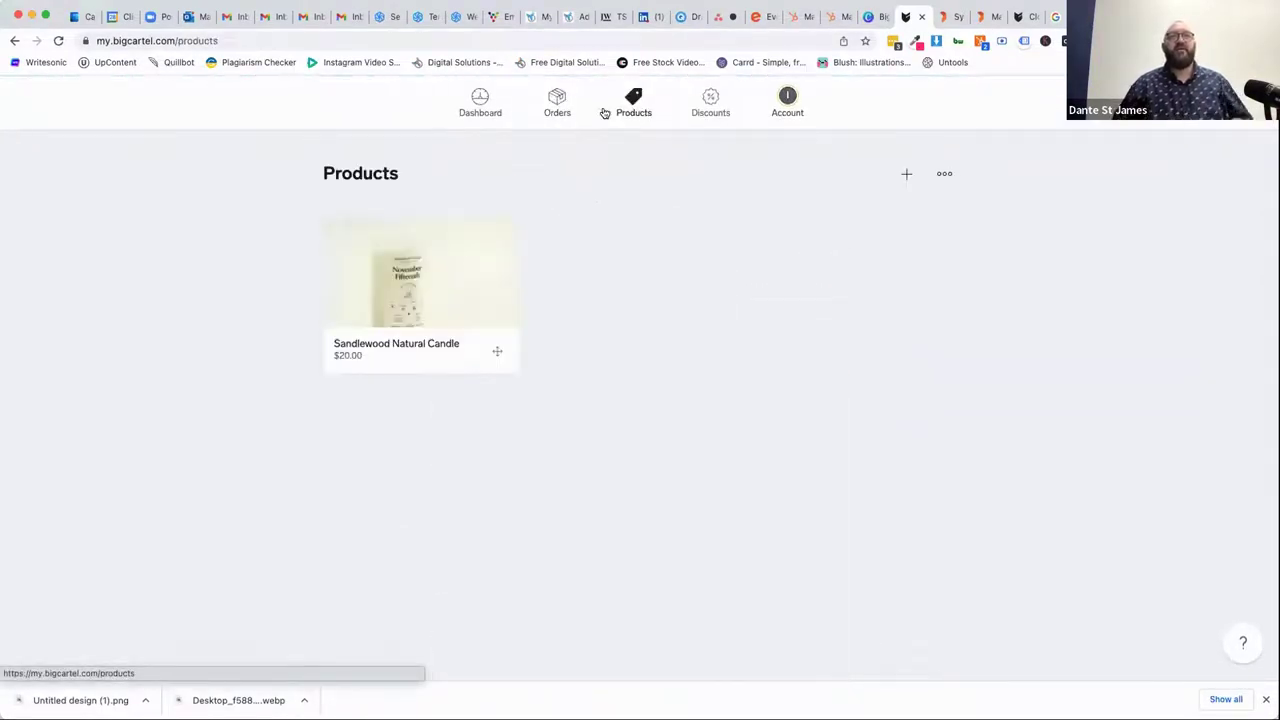
pyautogui.click(907, 175)
pyautogui.click(593, 240)
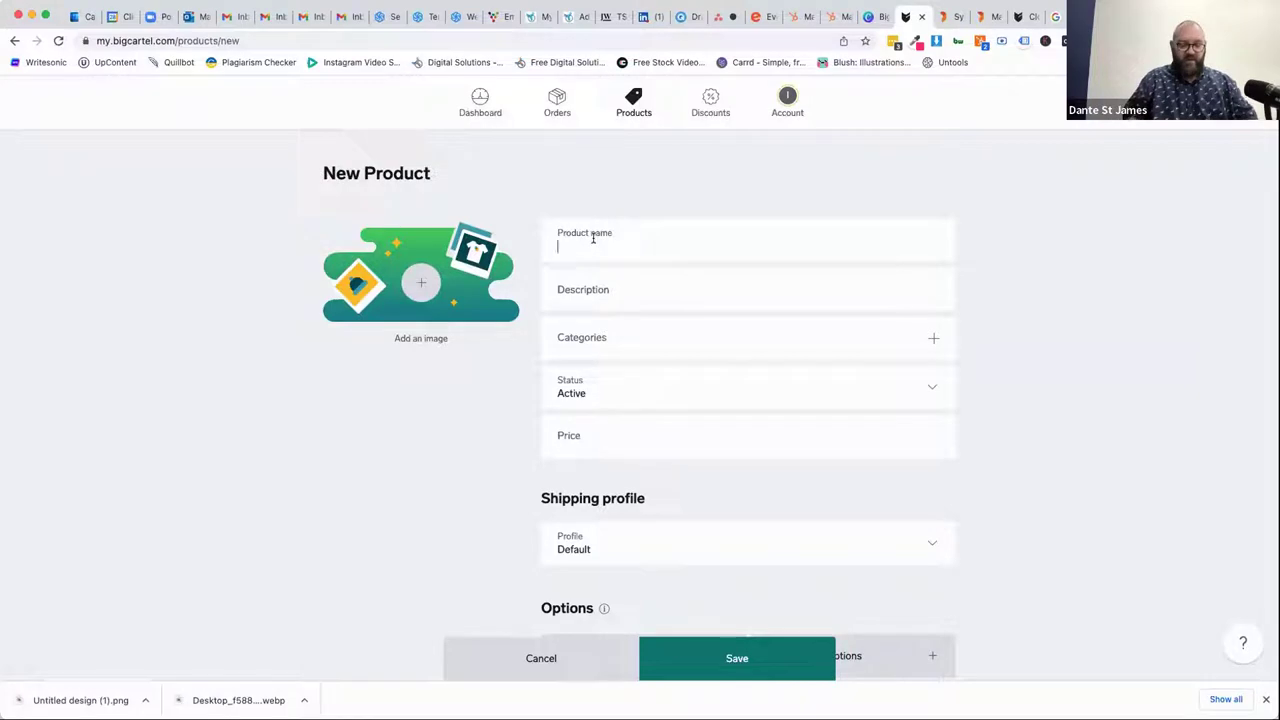
pyautogui.write('Hand Soap')
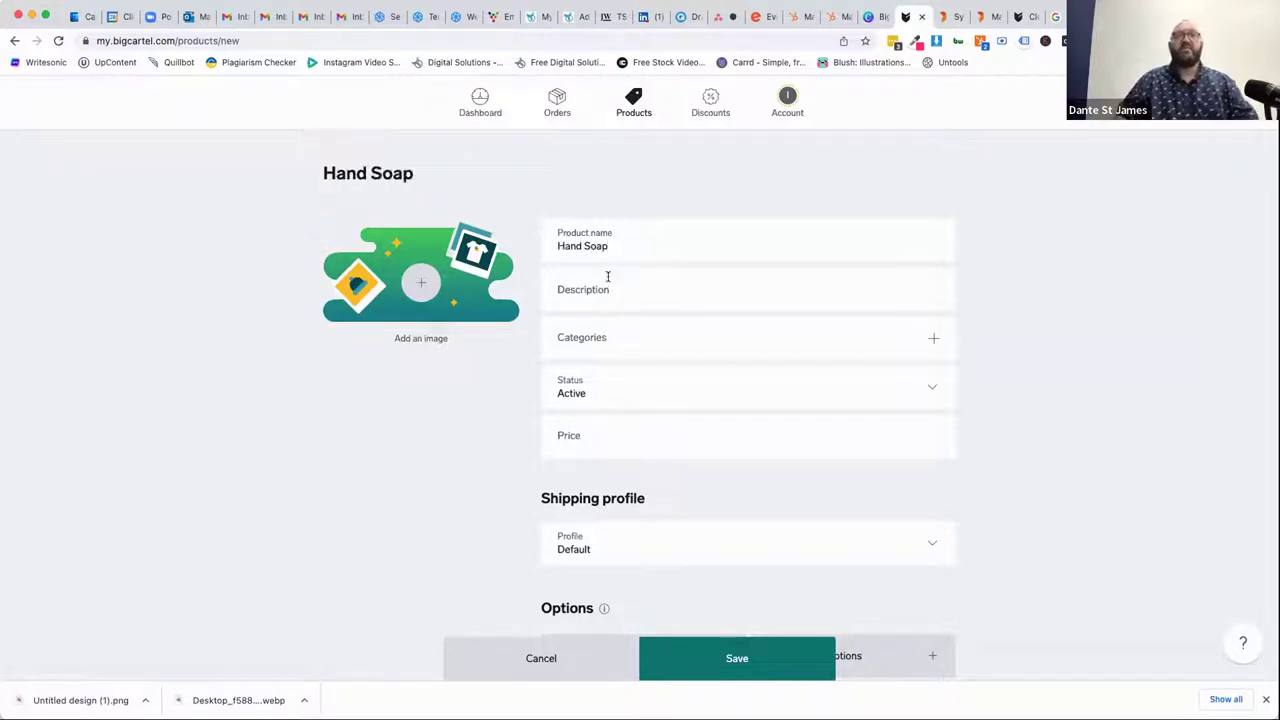
# Enter the product description "The soft formulation is friendly to hands an hard on dirt."
pyautogui.click(607, 280)
pyautogui.write('Teh soft')
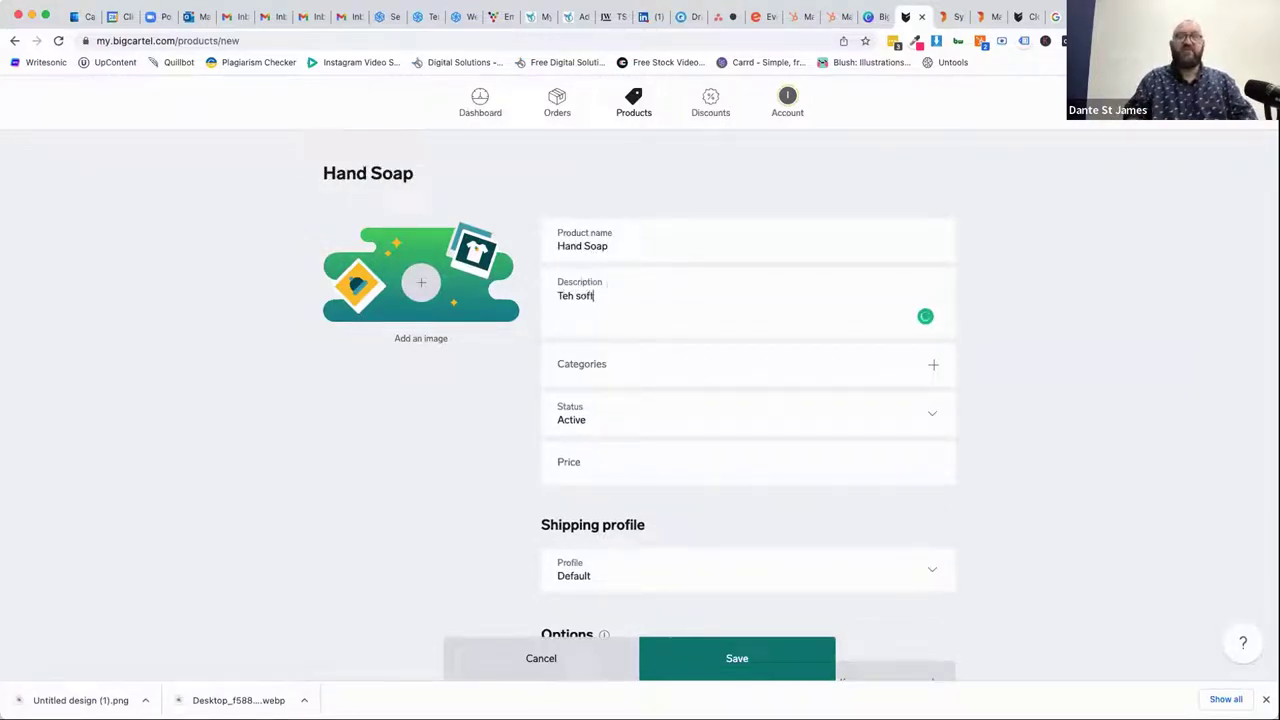
pyautogui.write(' formulation ')
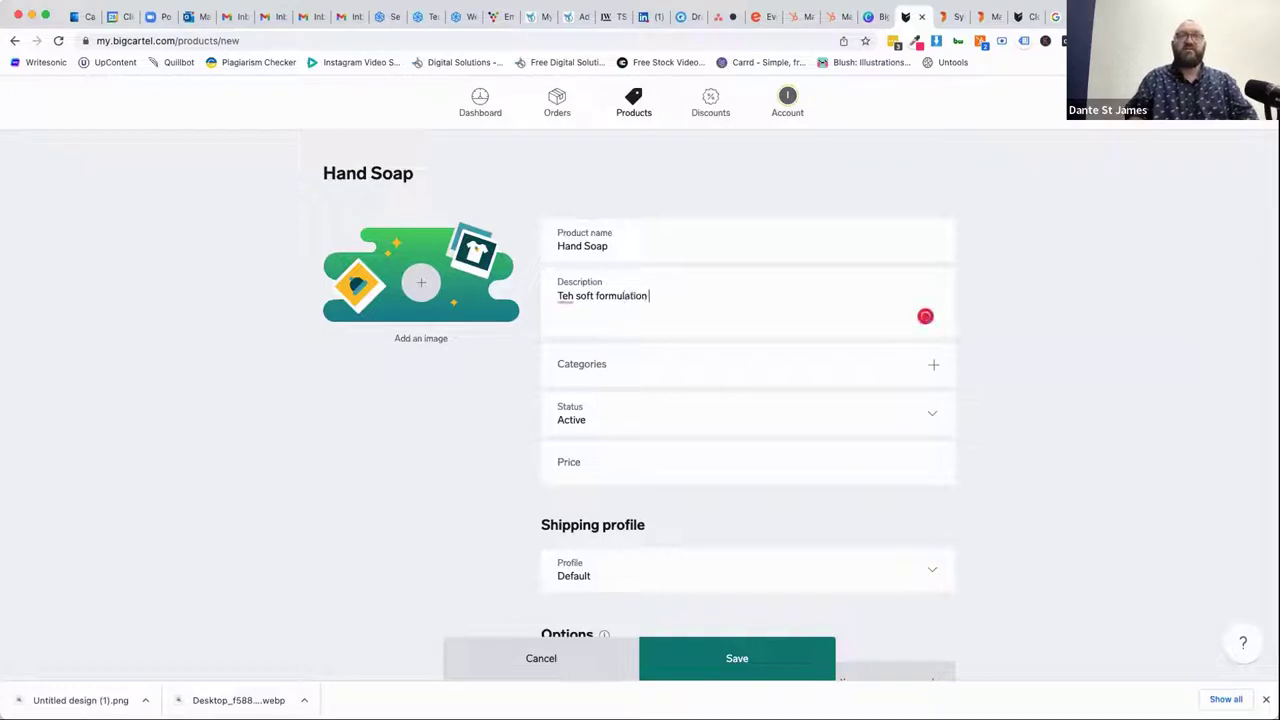
pyautogui.write('is friendly to hands')
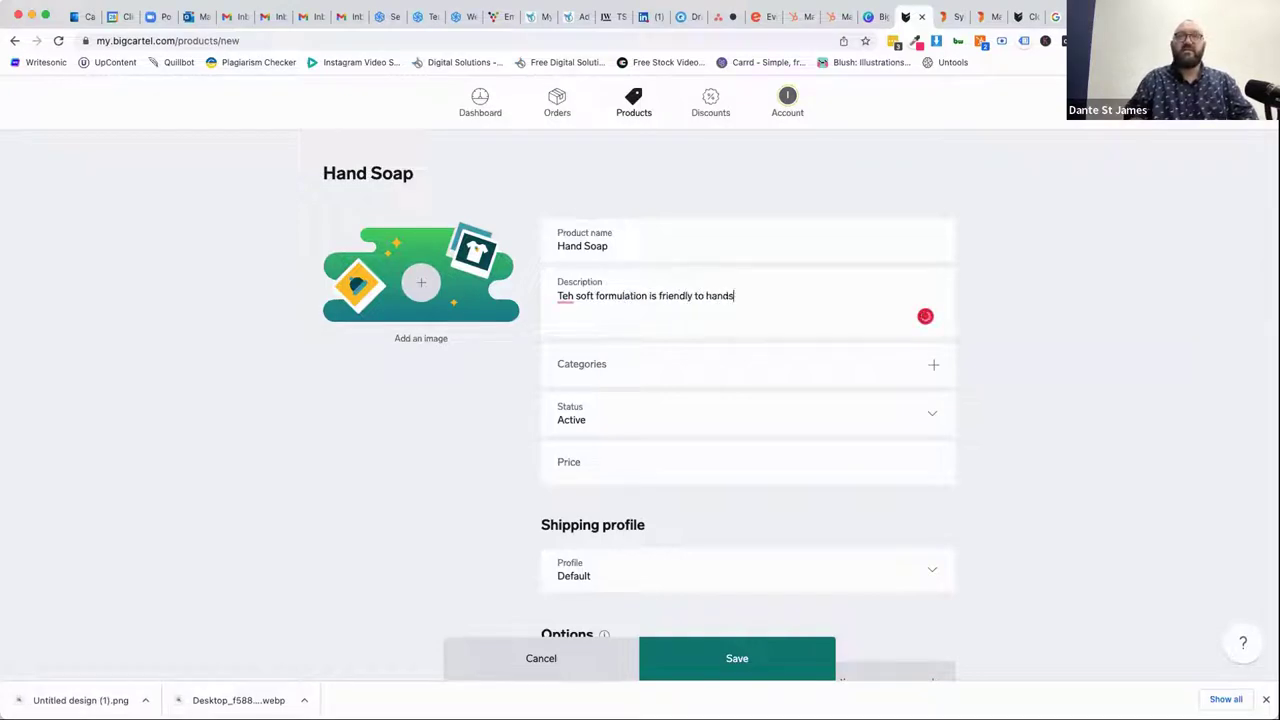
pyautogui.write(' an hard on dirt.')
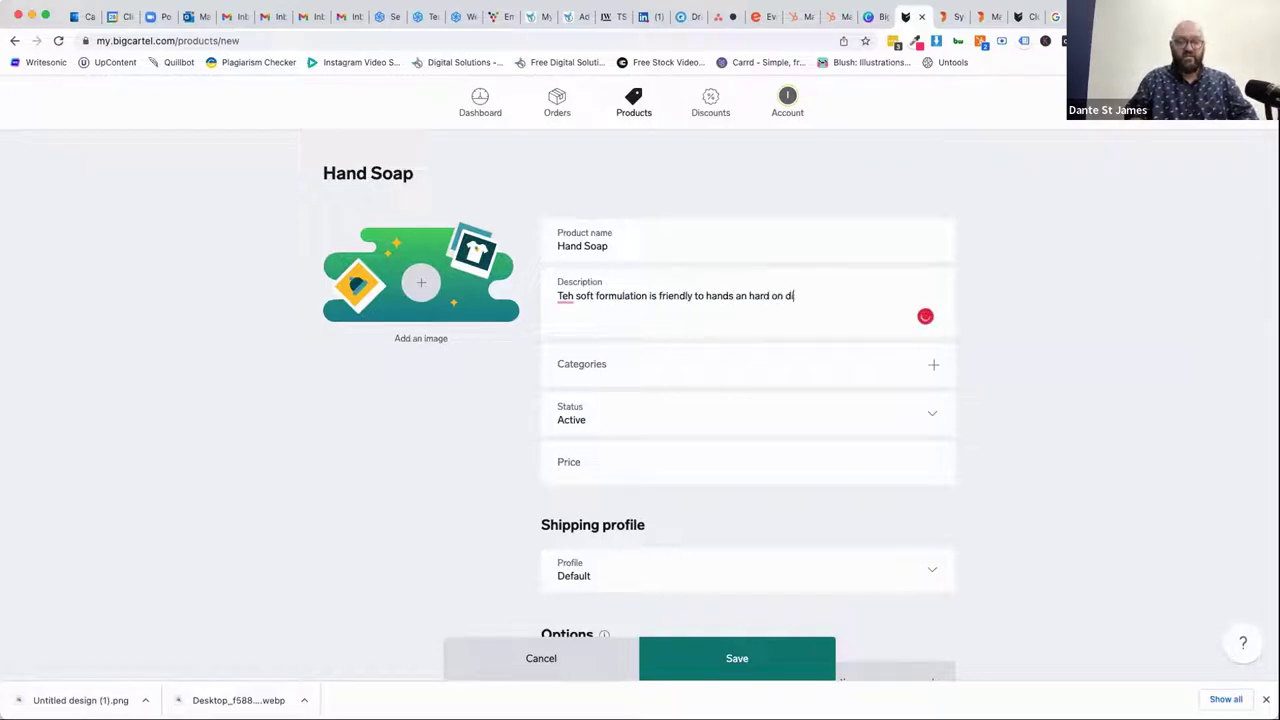
pyautogui.rightClick(560, 296)
pyautogui.press('Escape')
pyautogui.write('the')
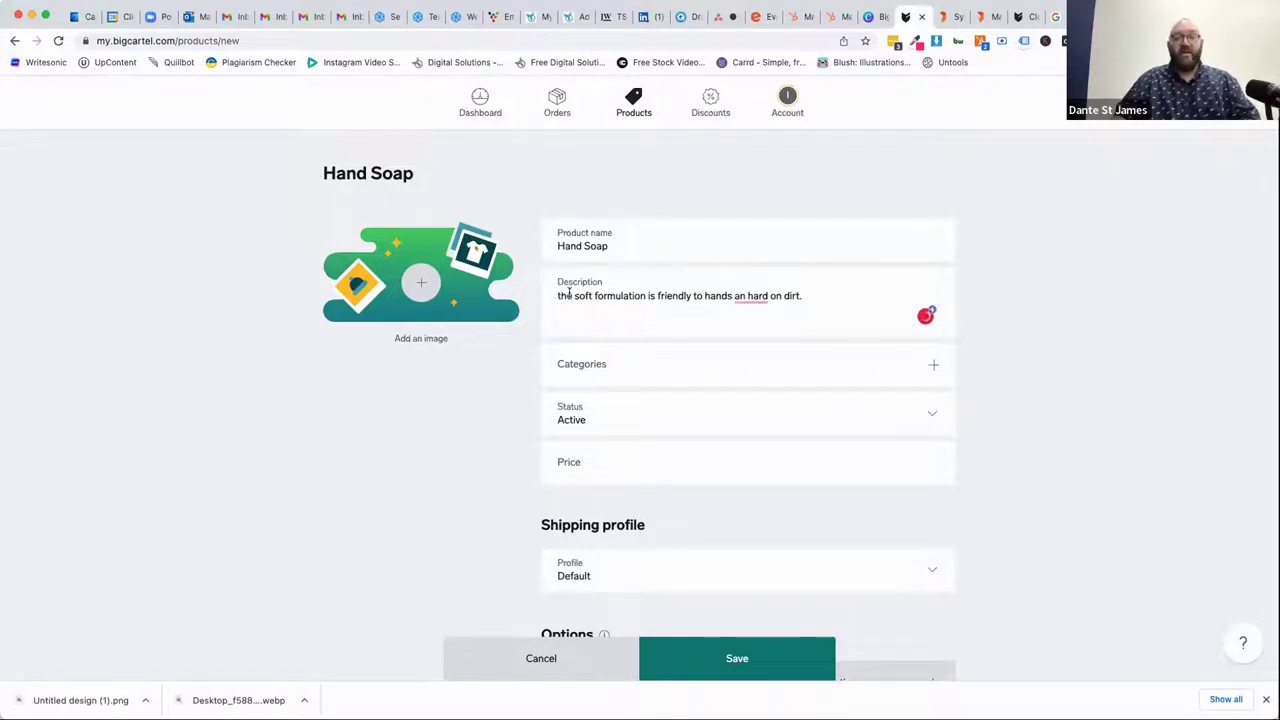
pyautogui.press('BackSpace')
pyautogui.press('BackSpace')
pyautogui.press('BackSpace')
pyautogui.write('The')
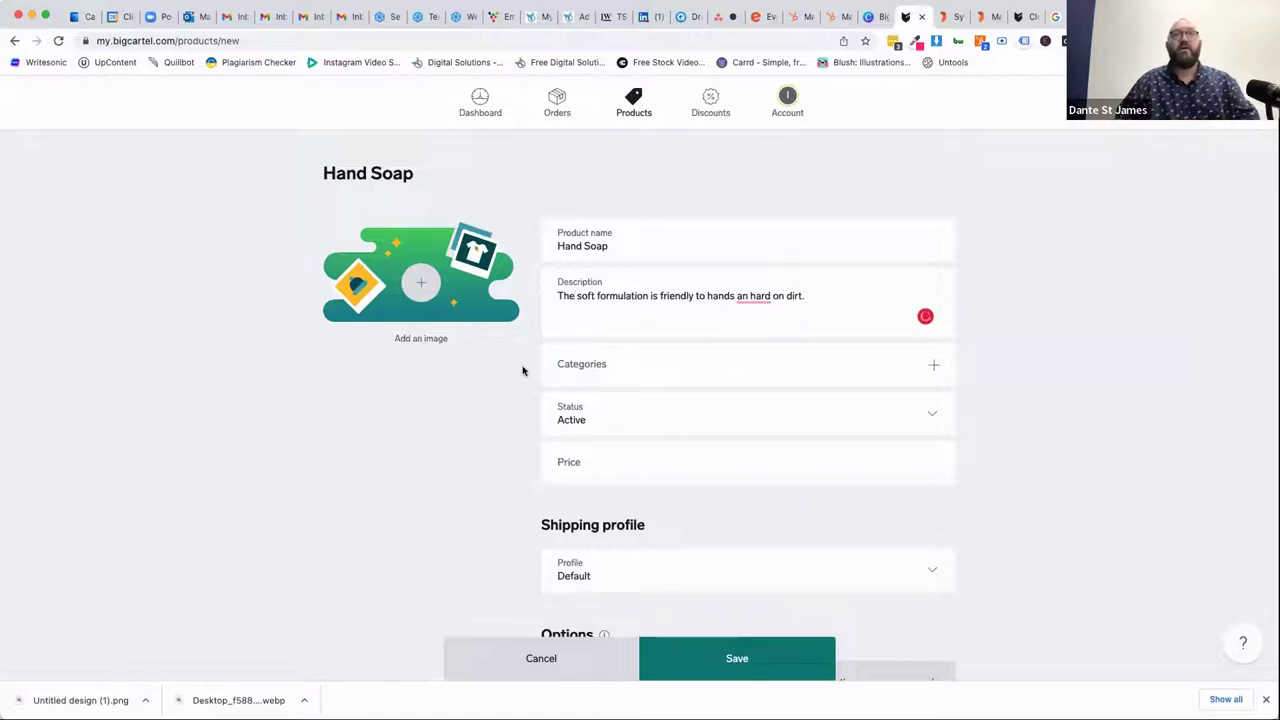
# Create a "Personal Care" category and assign it to the Hand Soap product
pyautogui.click(601, 352)
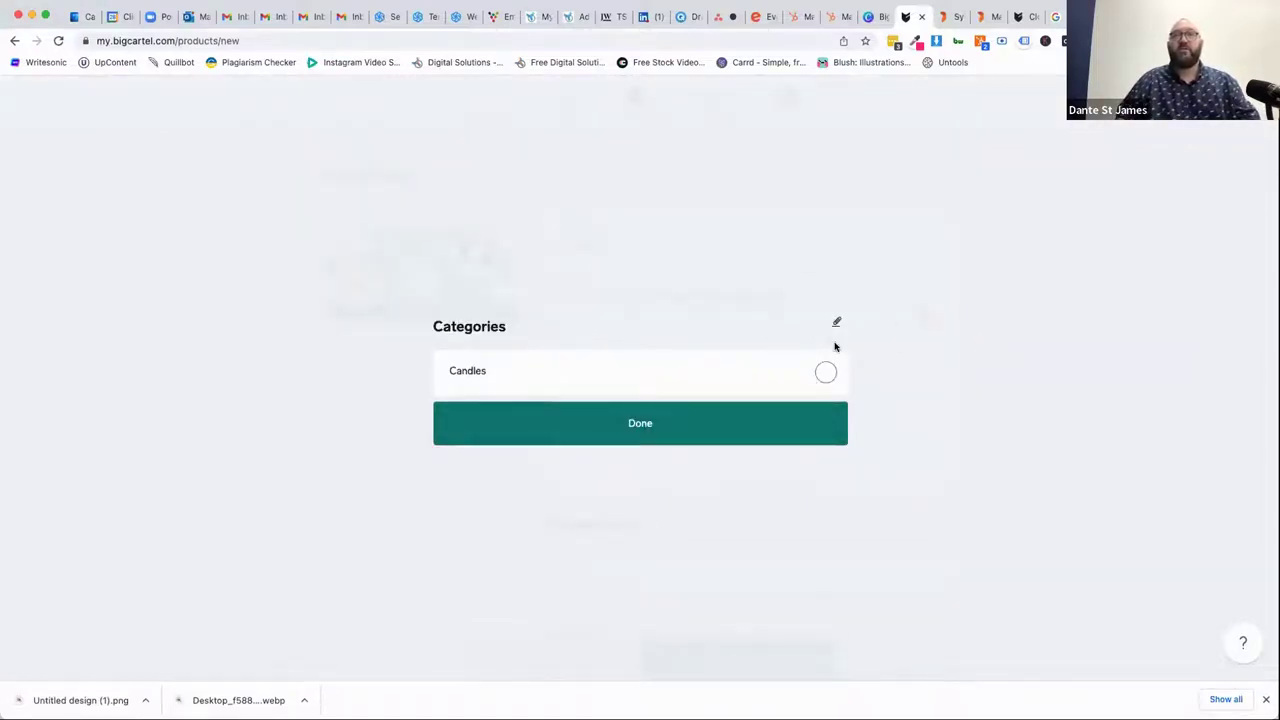
pyautogui.click(640, 423)
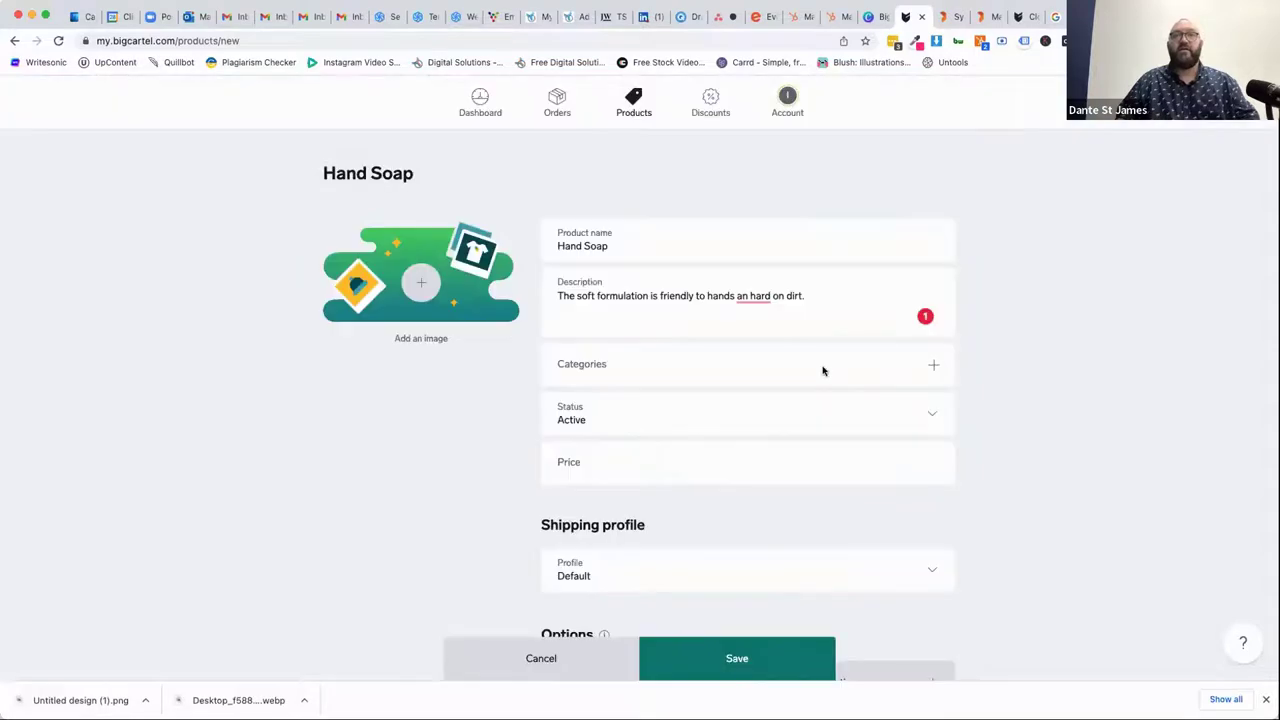
pyautogui.click(932, 366)
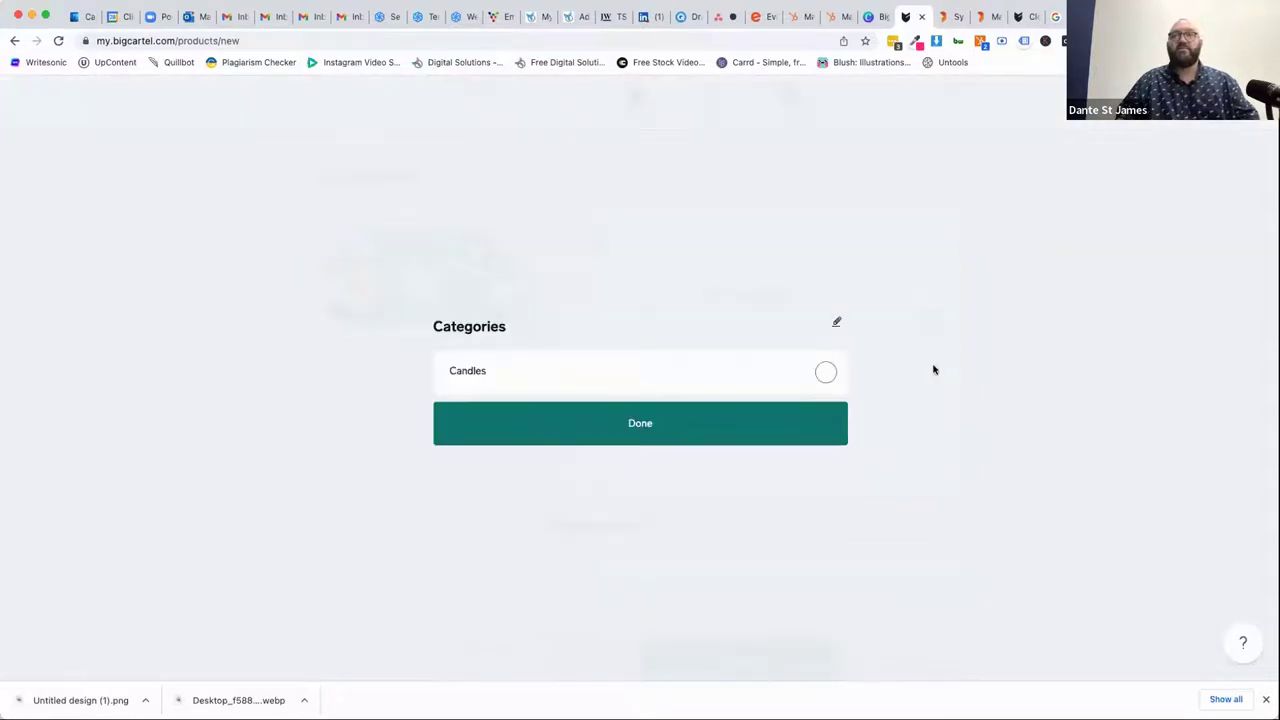
pyautogui.click(835, 323)
pyautogui.click(627, 397)
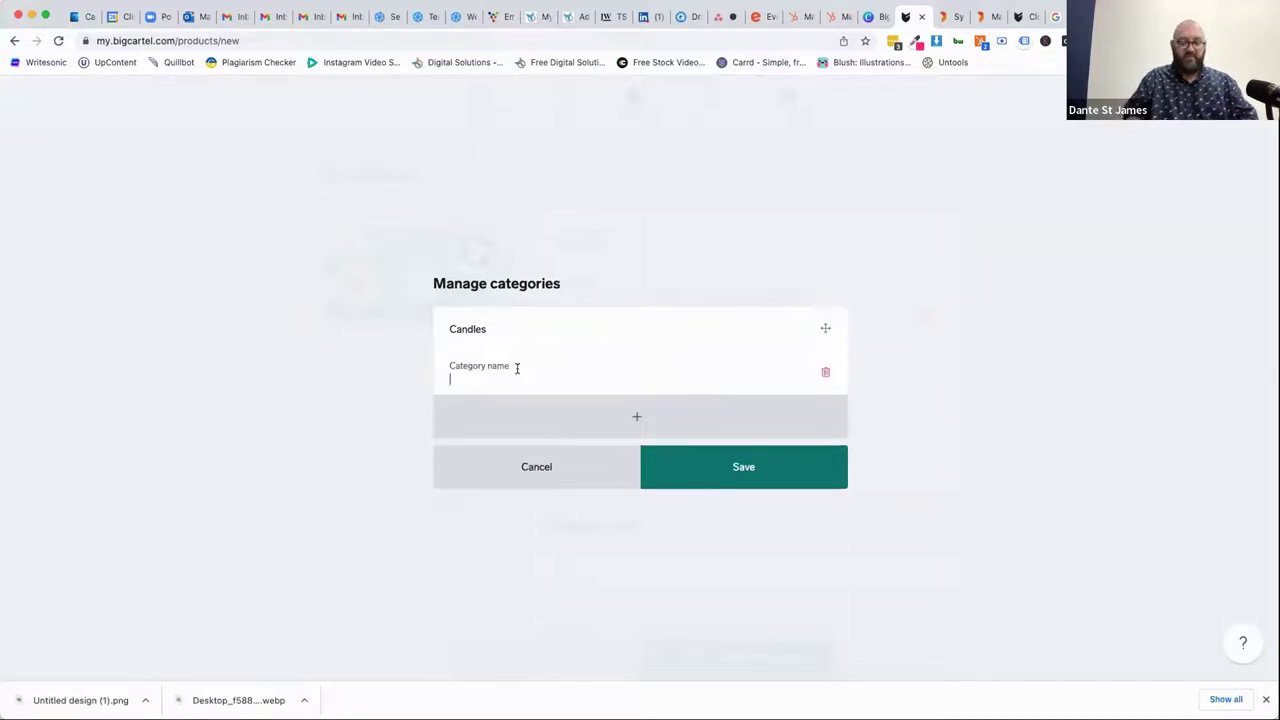
pyautogui.write('Perosnal C')
pyautogui.press('BackSpace')
pyautogui.press('BackSpace')
pyautogui.press('BackSpace')
pyautogui.press('BackSpace')
pyautogui.press('BackSpace')
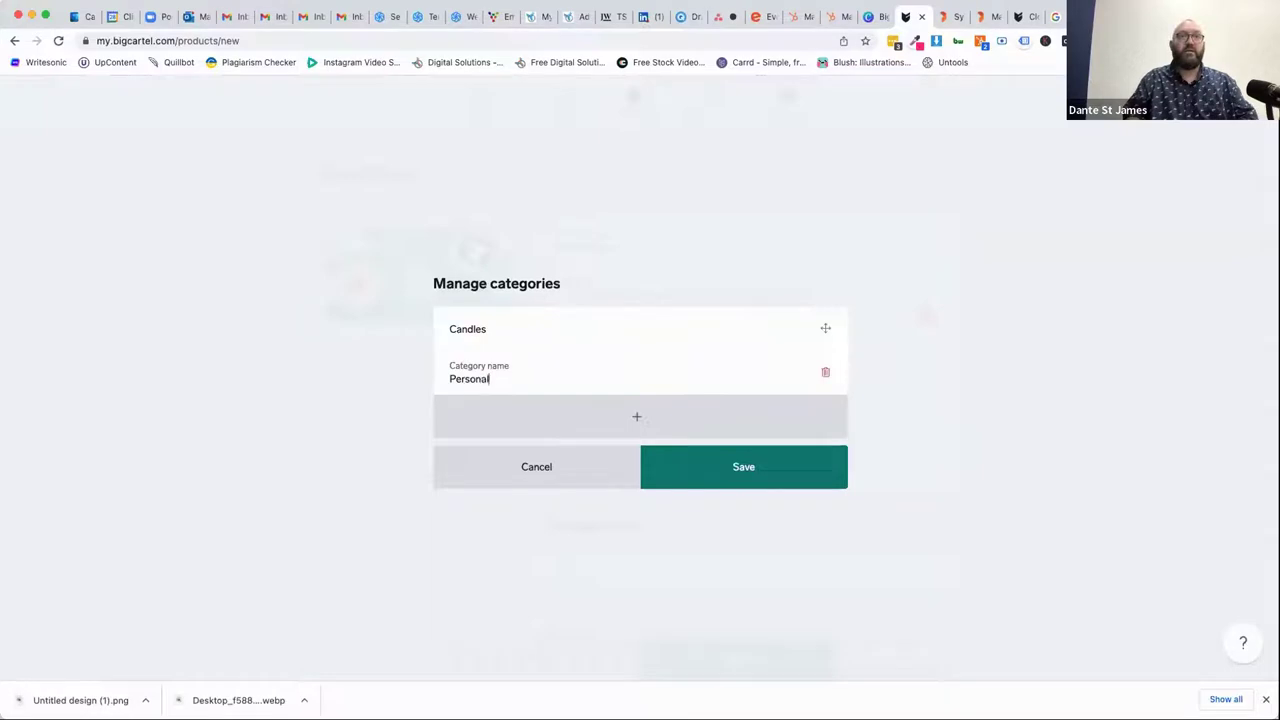
pyautogui.click(720, 466)
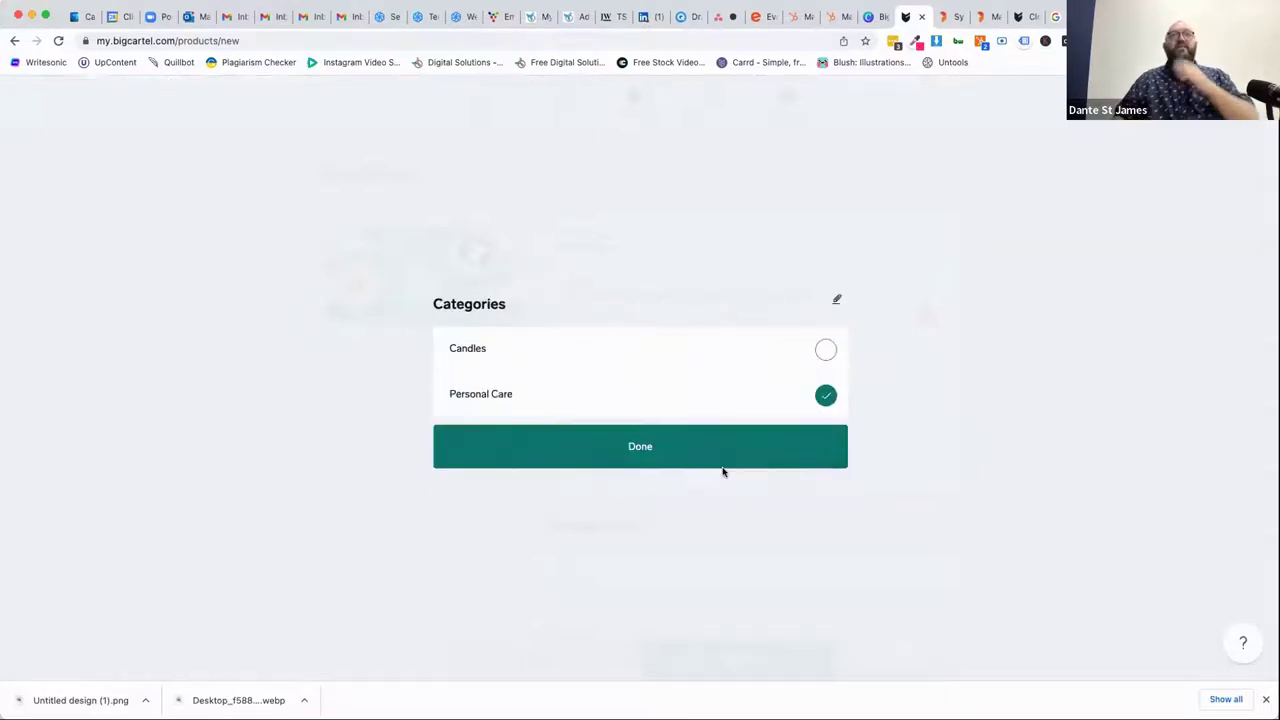
pyautogui.click(676, 447)
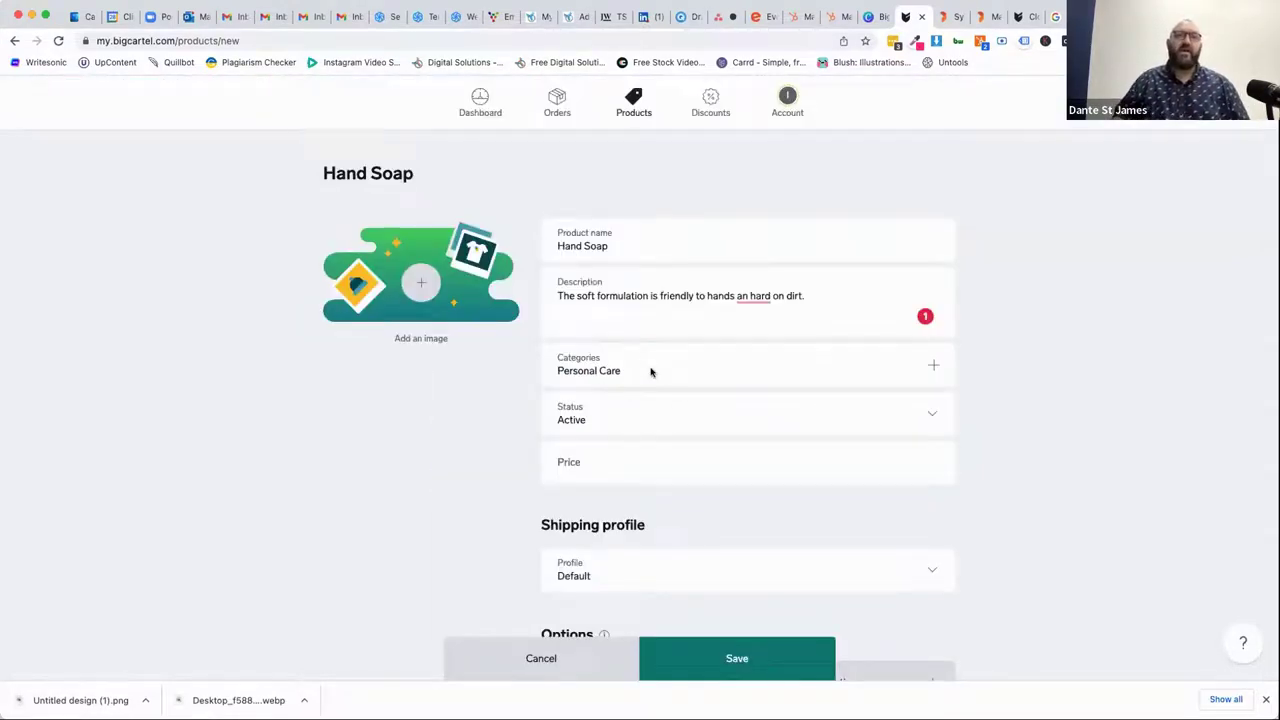
# Set the product's price to $15.00 and keep the Default shipping profile
pyautogui.scroll(-2, 566, 489)
pyautogui.click(591, 381)
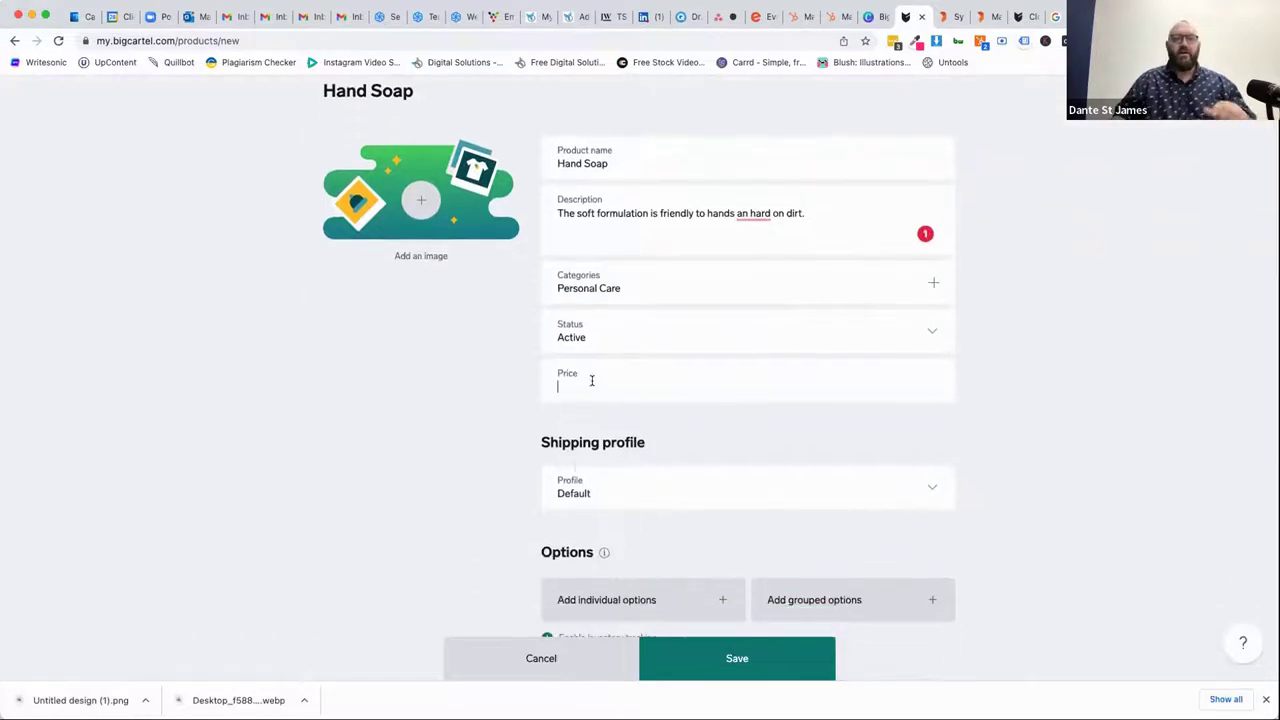
pyautogui.click(625, 432)
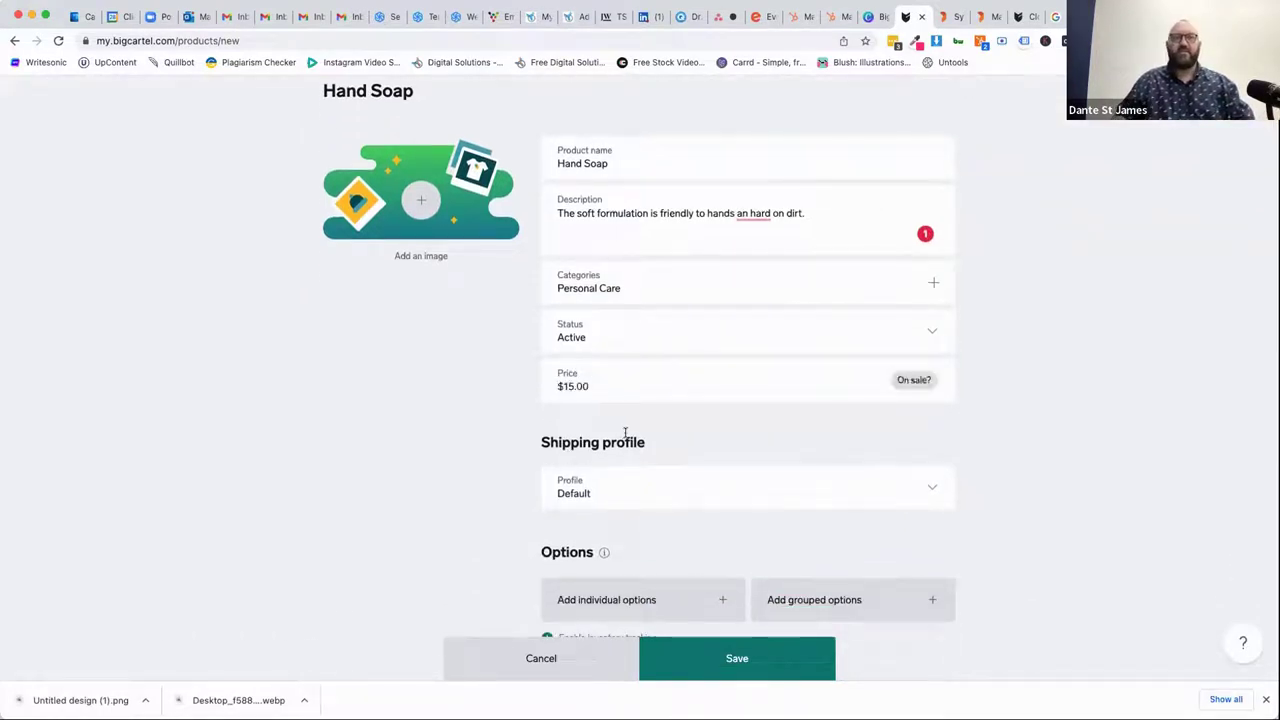
pyautogui.scroll(-4, 494, 486)
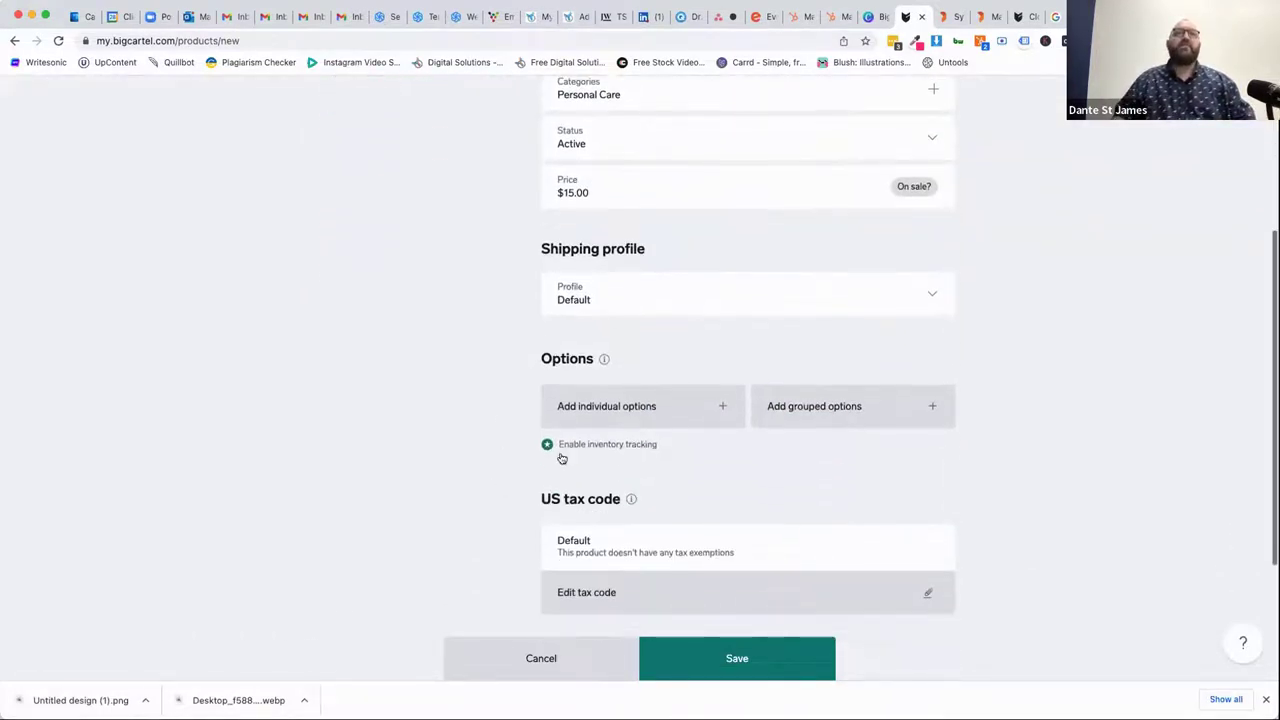
pyautogui.click(577, 301)
pyautogui.click(577, 301)
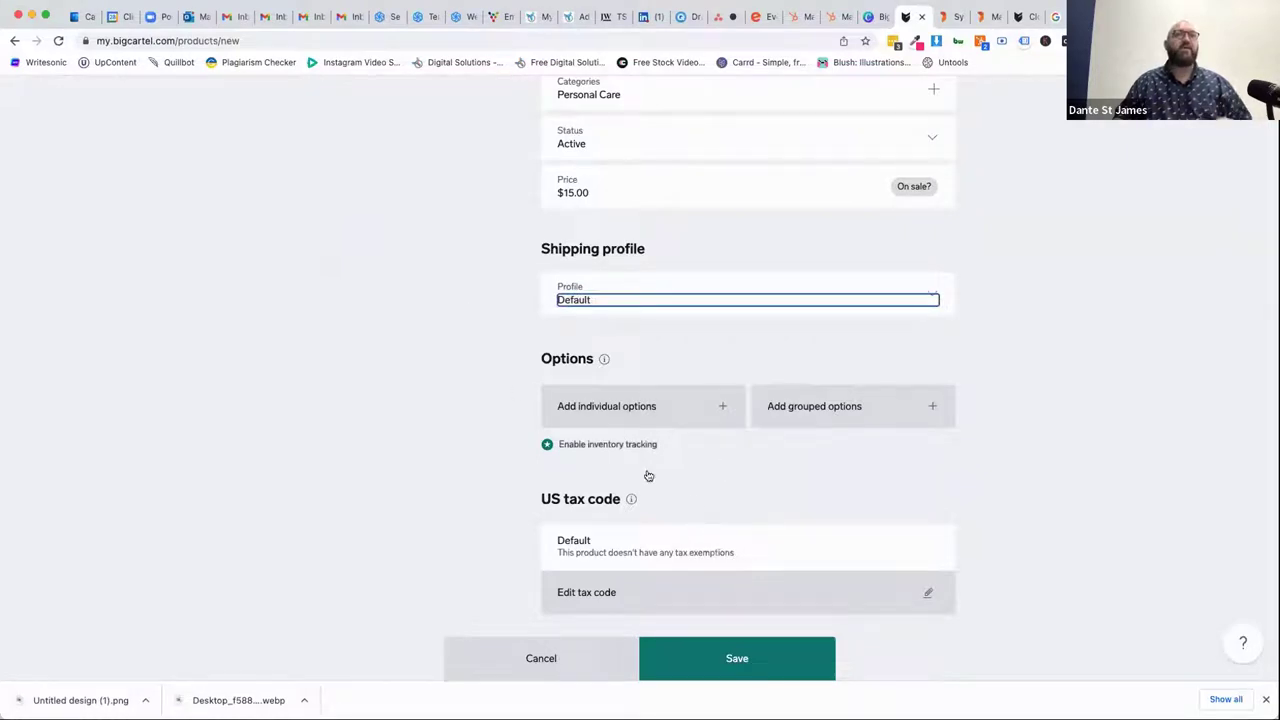
# Add four individual product options named Orange, Lemon, Lime and Bubblegum, each with the $15.00 price and Default shipping profile
pyautogui.click(594, 406)
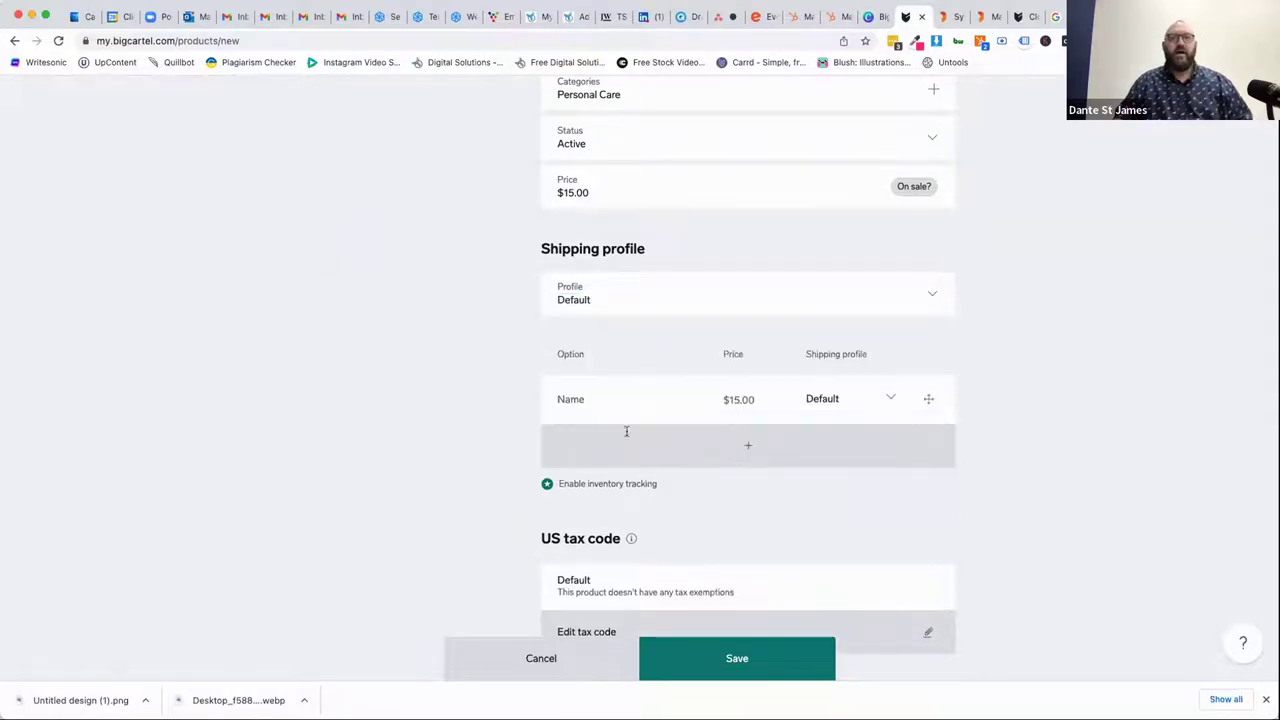
pyautogui.click(575, 399)
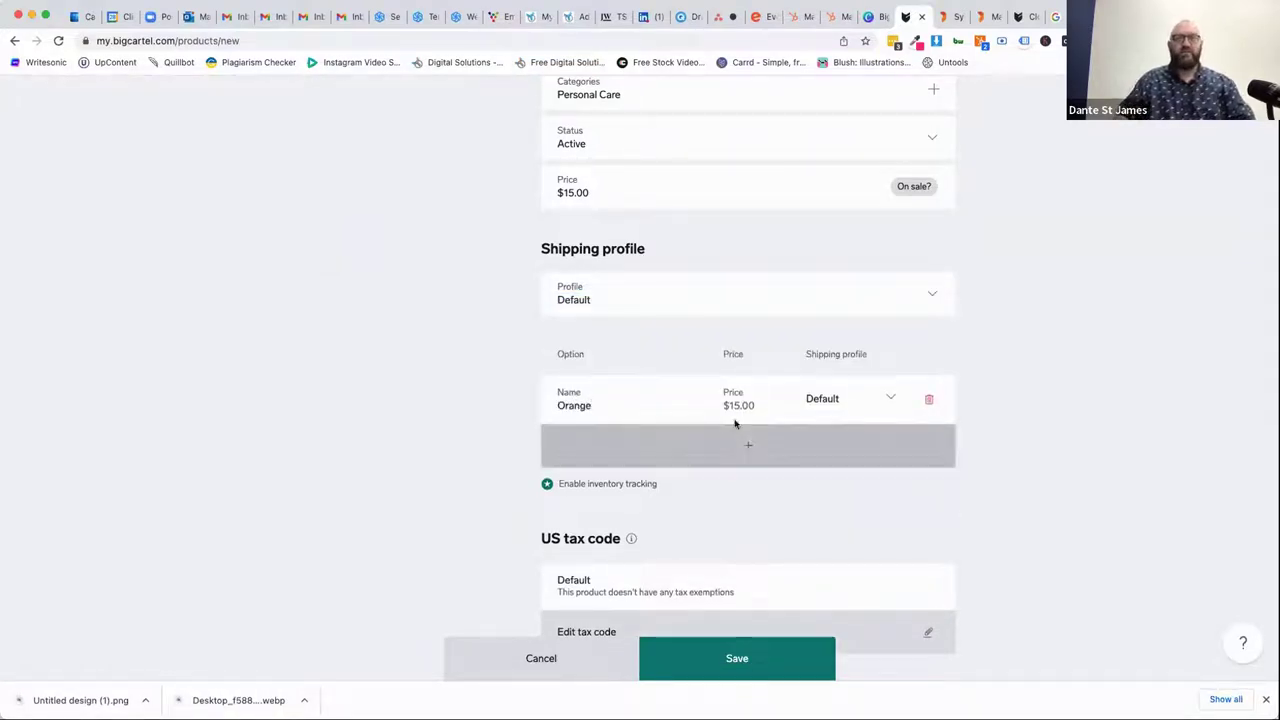
pyautogui.click(752, 445)
pyautogui.click(580, 450)
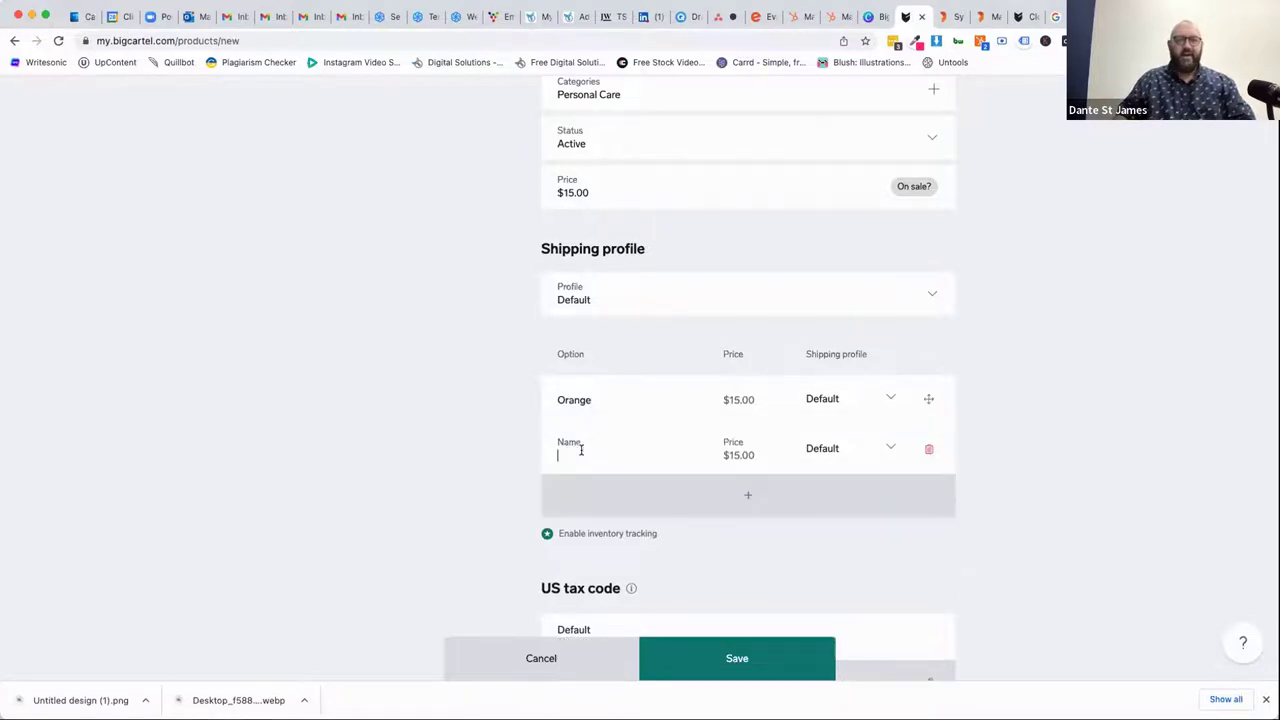
pyautogui.click(743, 500)
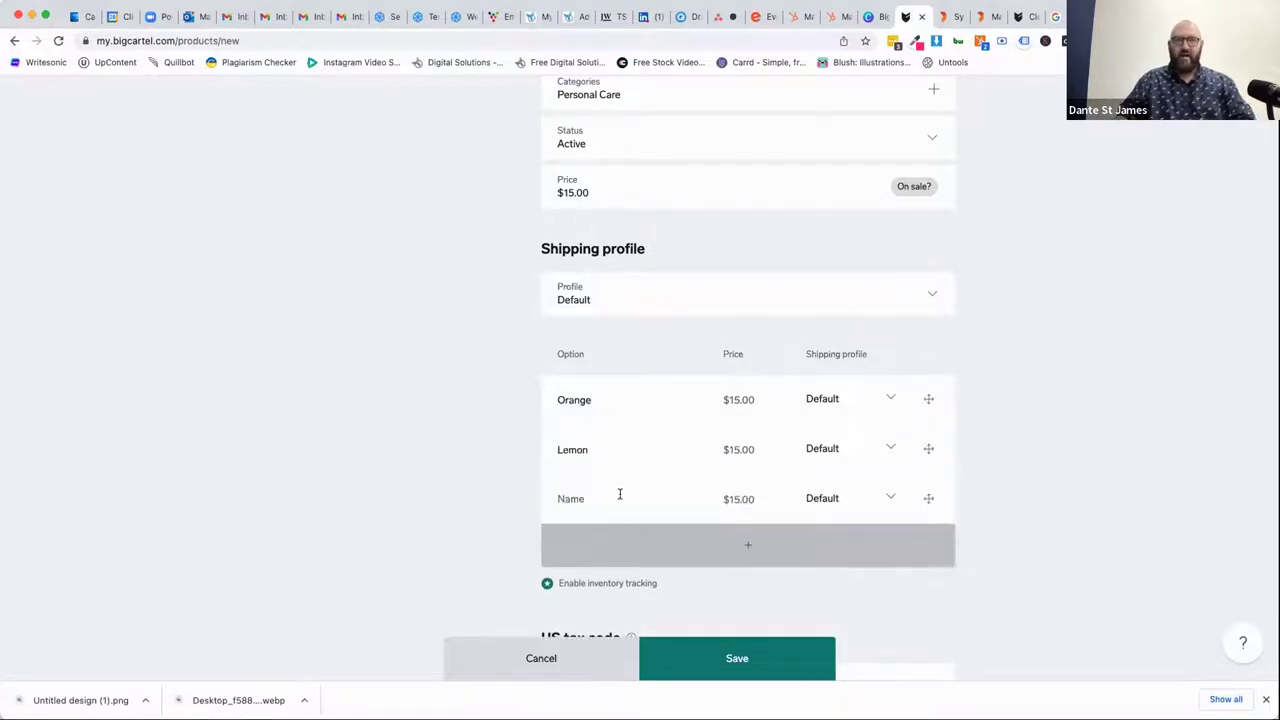
pyautogui.click(606, 500)
pyautogui.write('Lime')
pyautogui.click(755, 540)
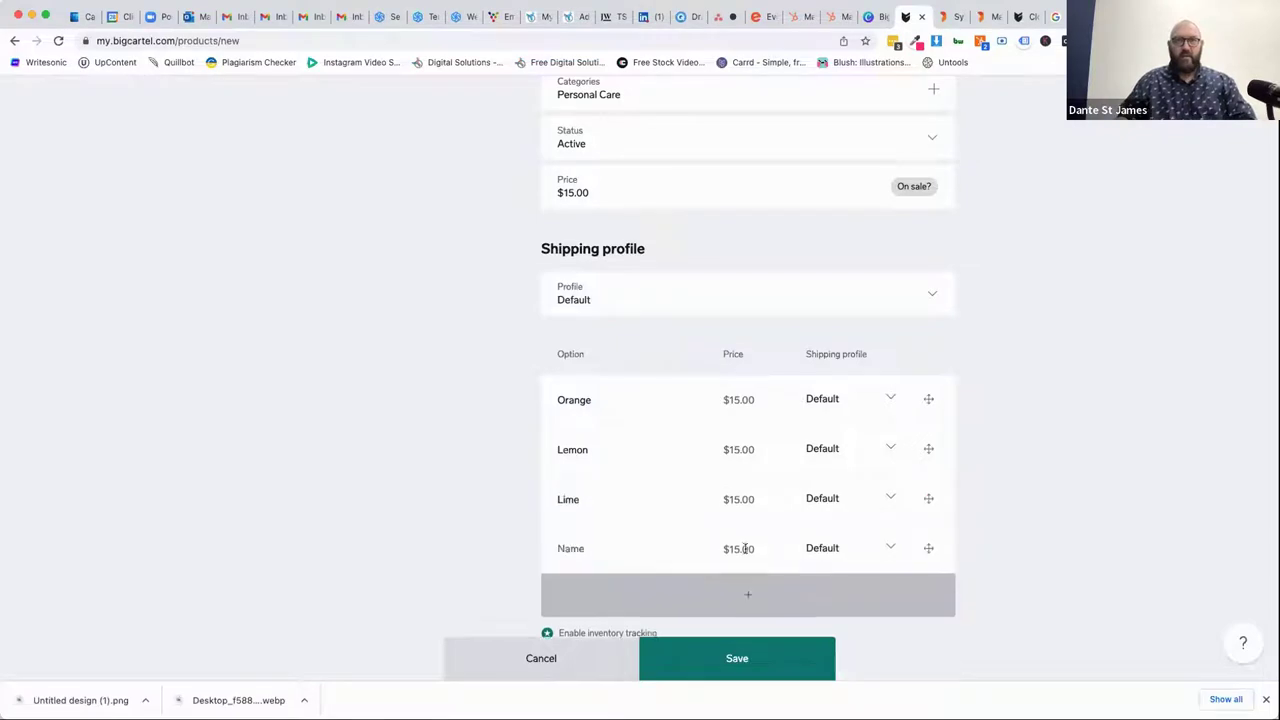
pyautogui.click(572, 549)
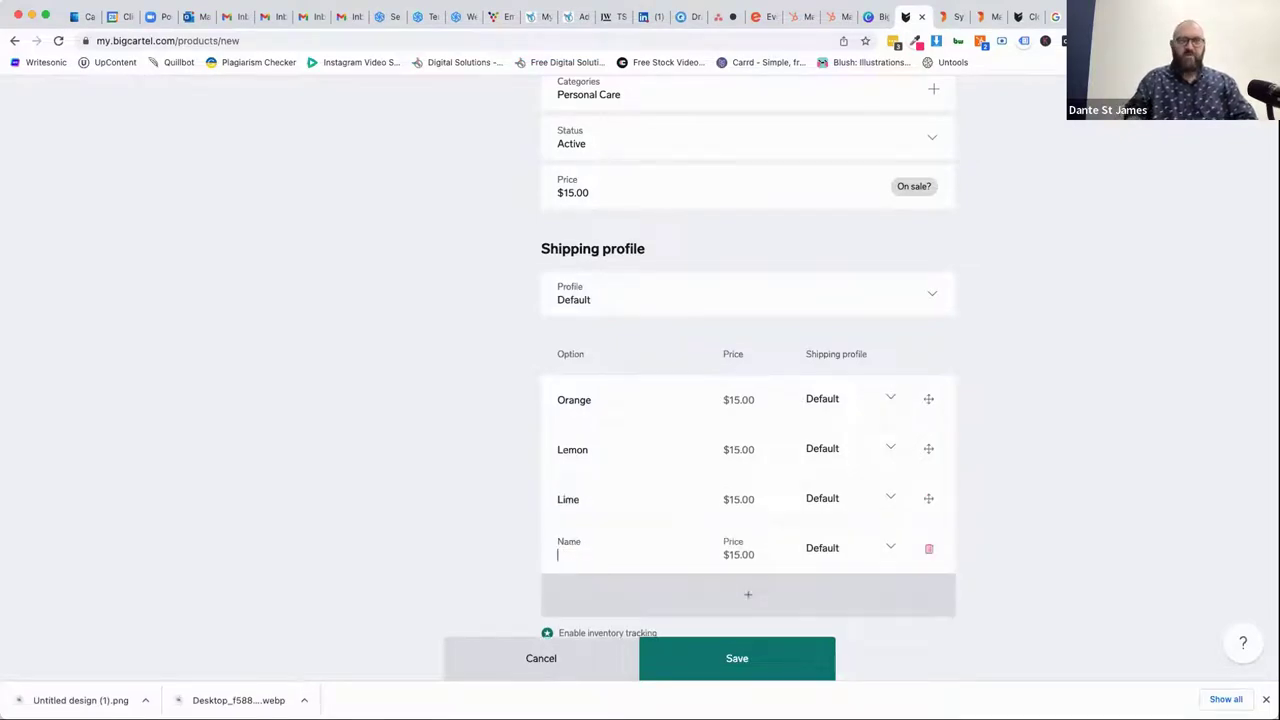
pyautogui.click(975, 578)
# Save the new Hand Soap product
pyautogui.scroll(-1, 369, 544)
pyautogui.scroll(-5, 369, 544)
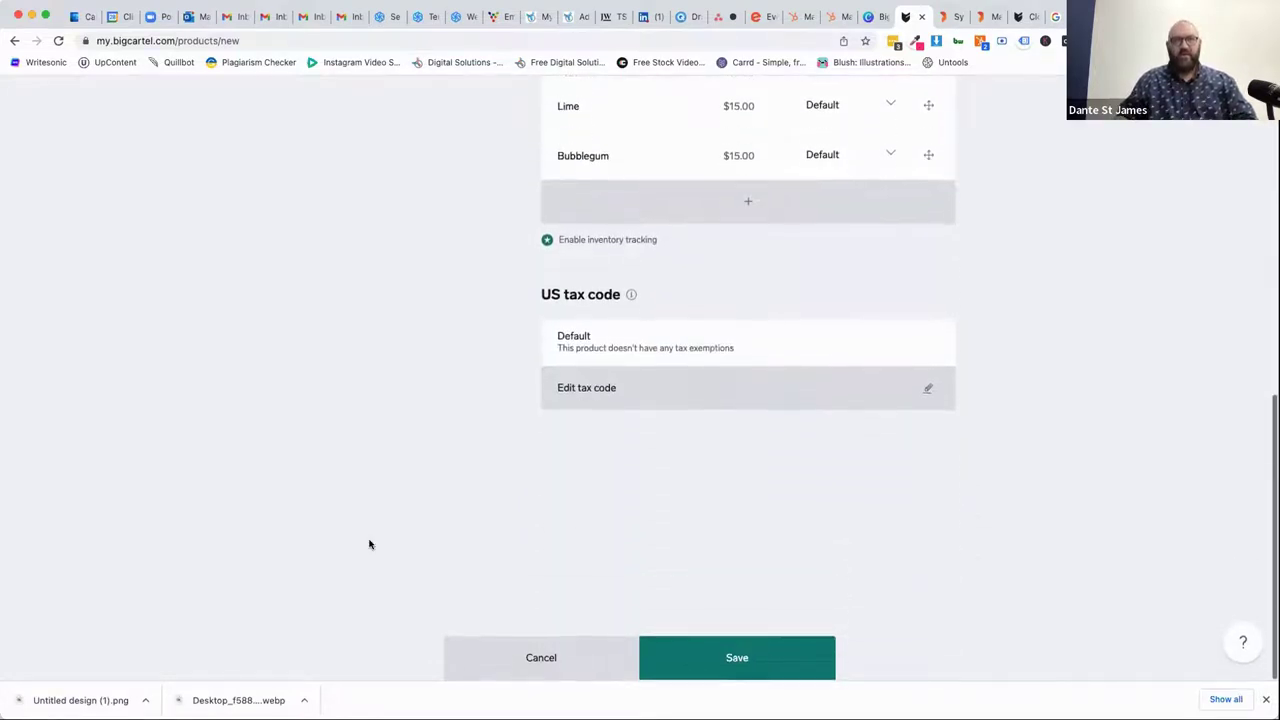
pyautogui.click(741, 674)
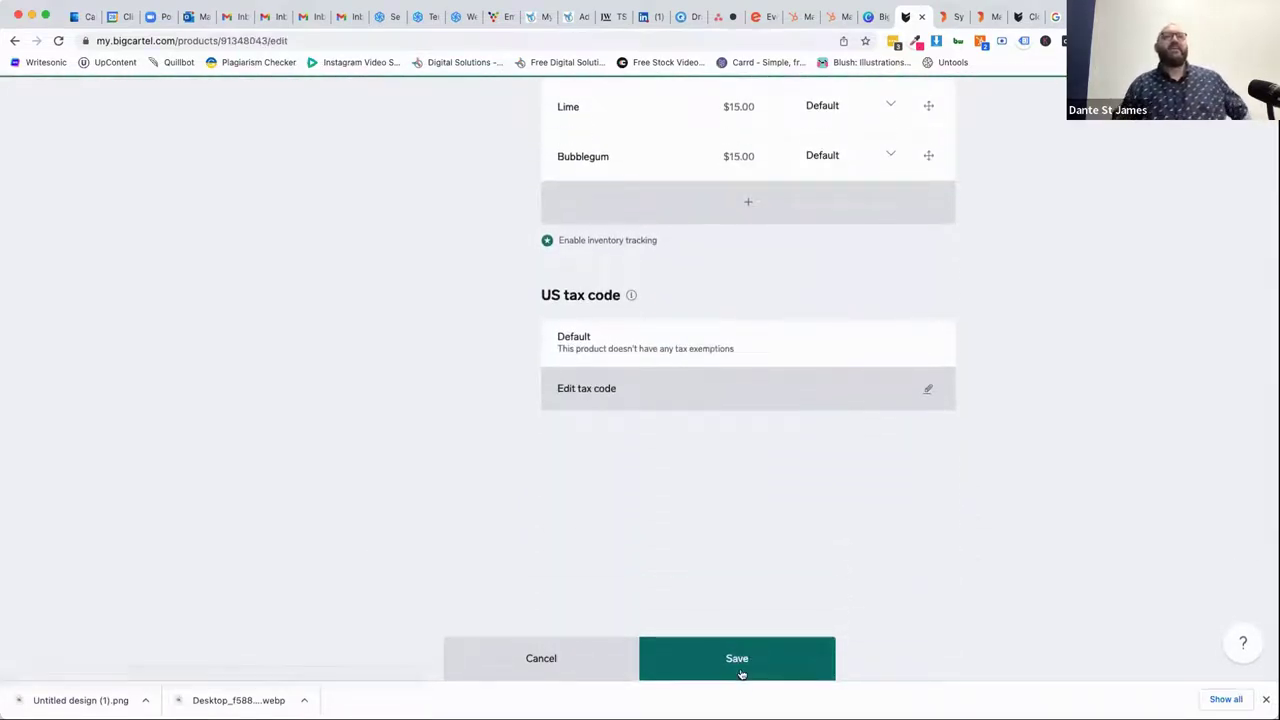
# Search Google Images for "hand wash" in a new browser tab
pyautogui.press('super+t')
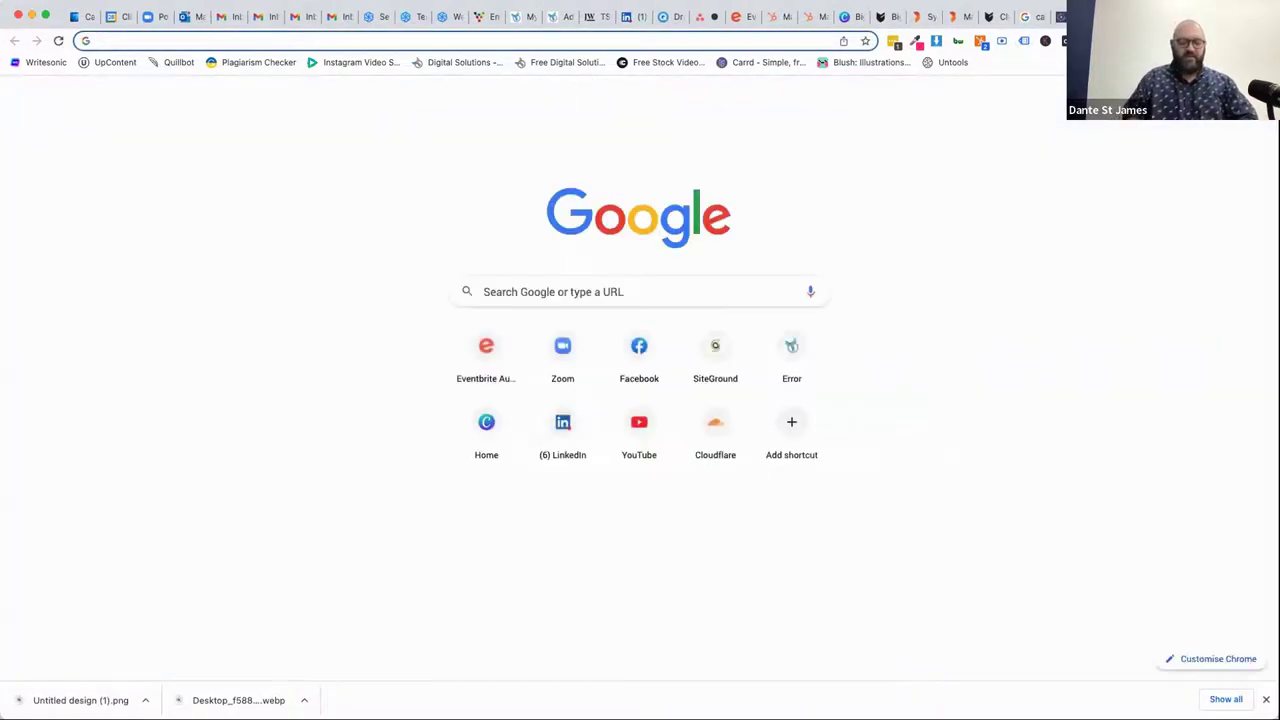
pyautogui.write('hand wash')
pyautogui.press('Return')
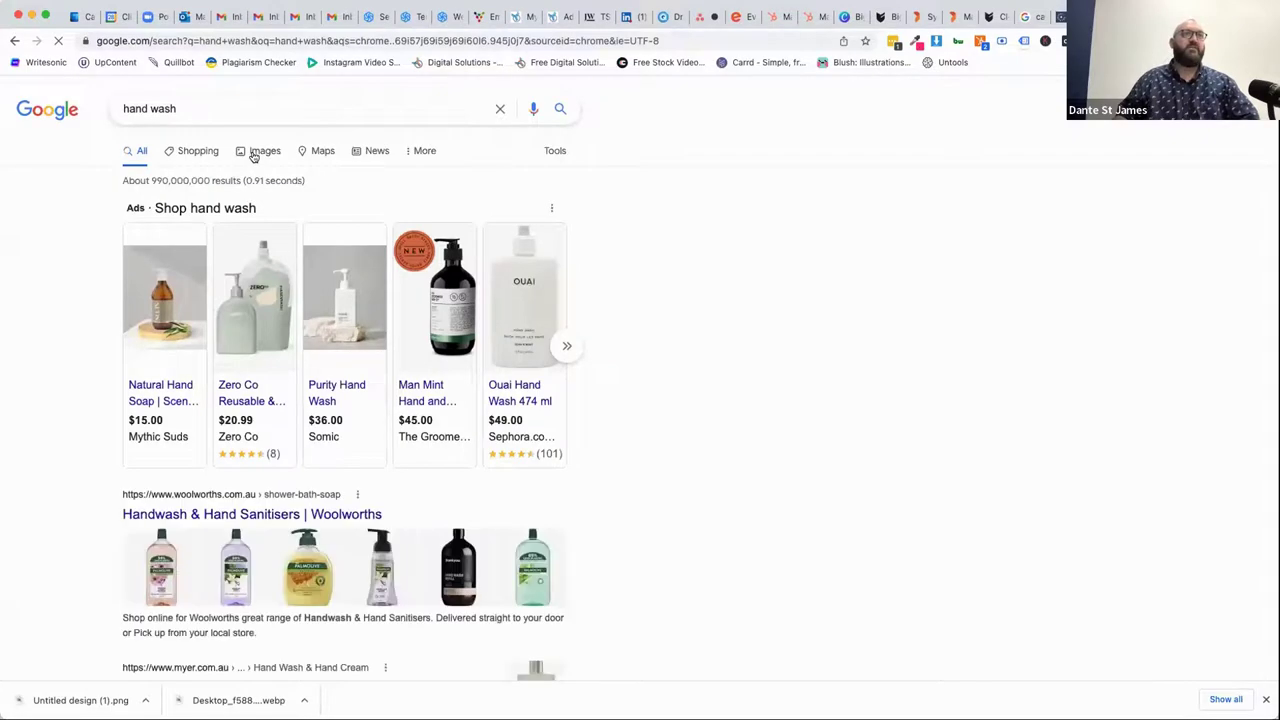
pyautogui.click(258, 151)
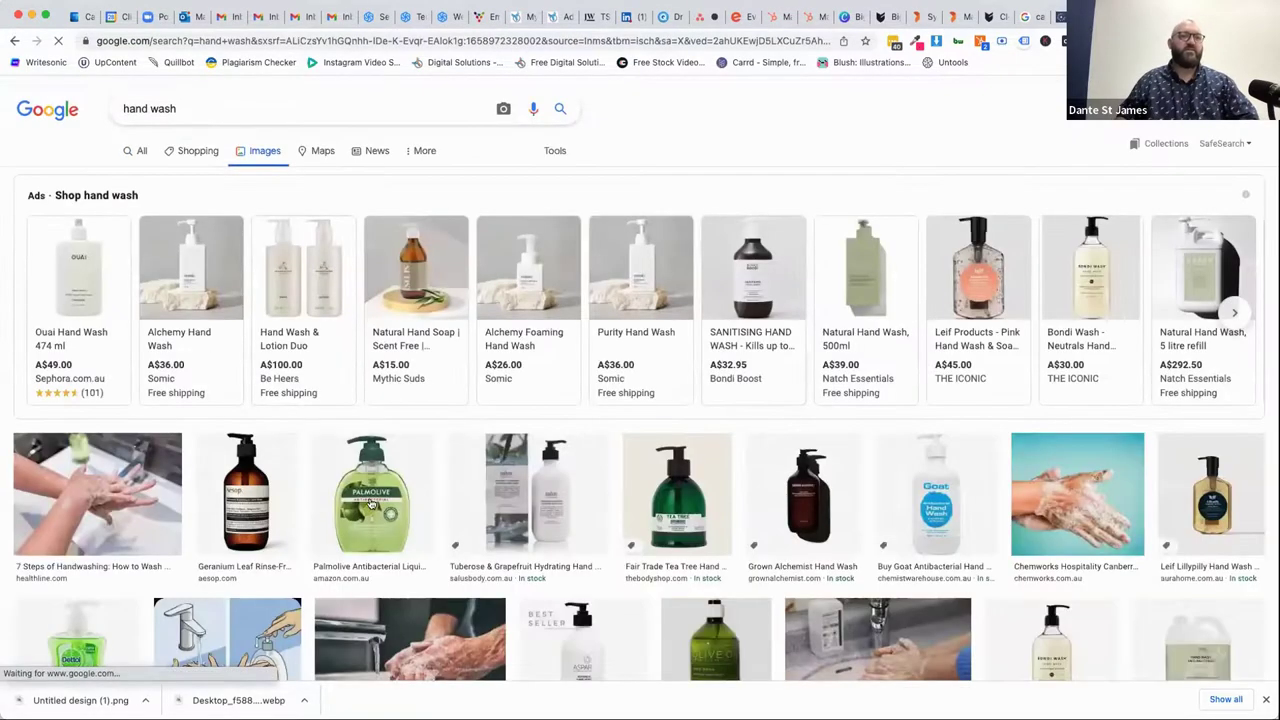
pyautogui.scroll(-2, 676, 500)
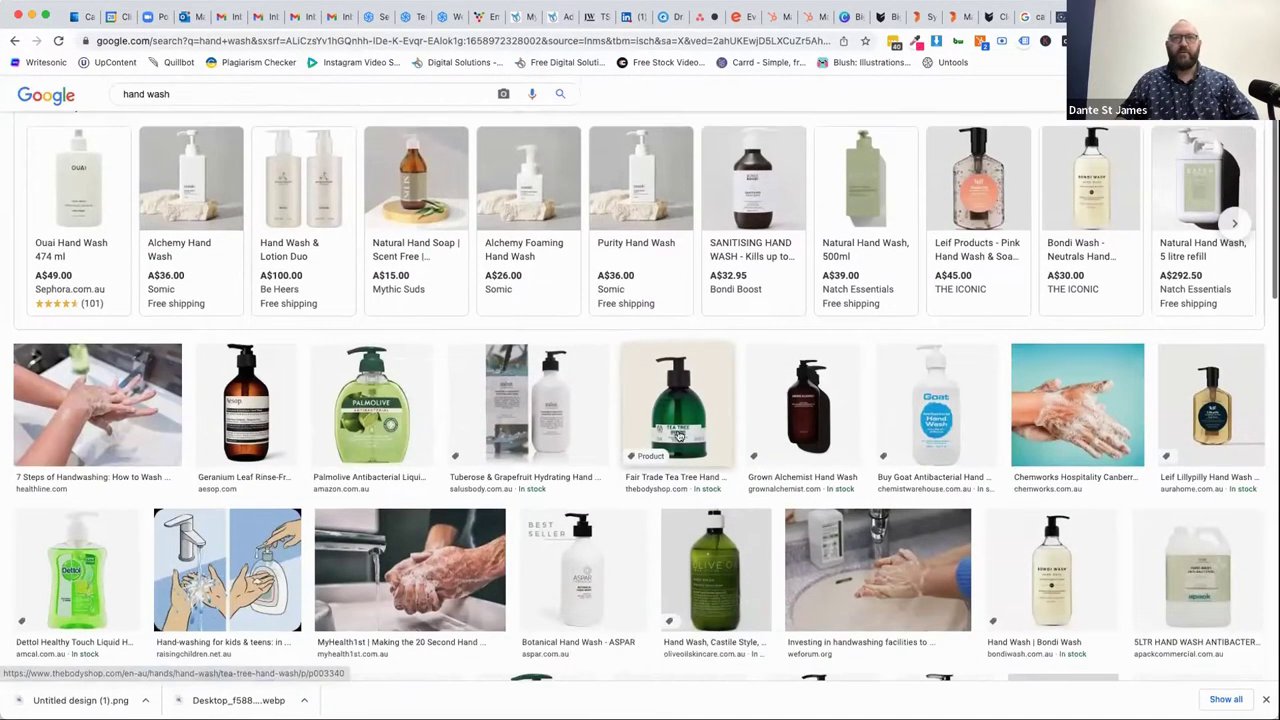
# Preview several hand wash bottle pictures in the image results, ending with the Aesop Geranium Leaf Rinse-Free Hand Wash
pyautogui.click(676, 424)
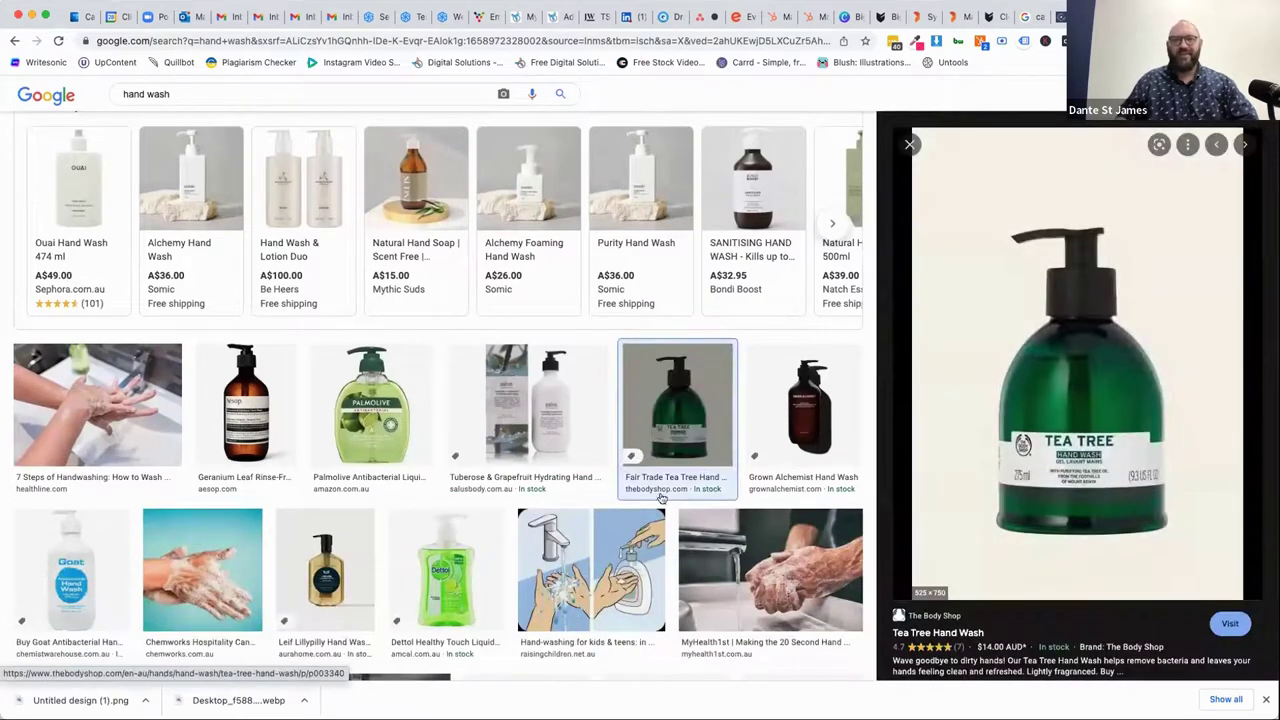
pyautogui.click(325, 567)
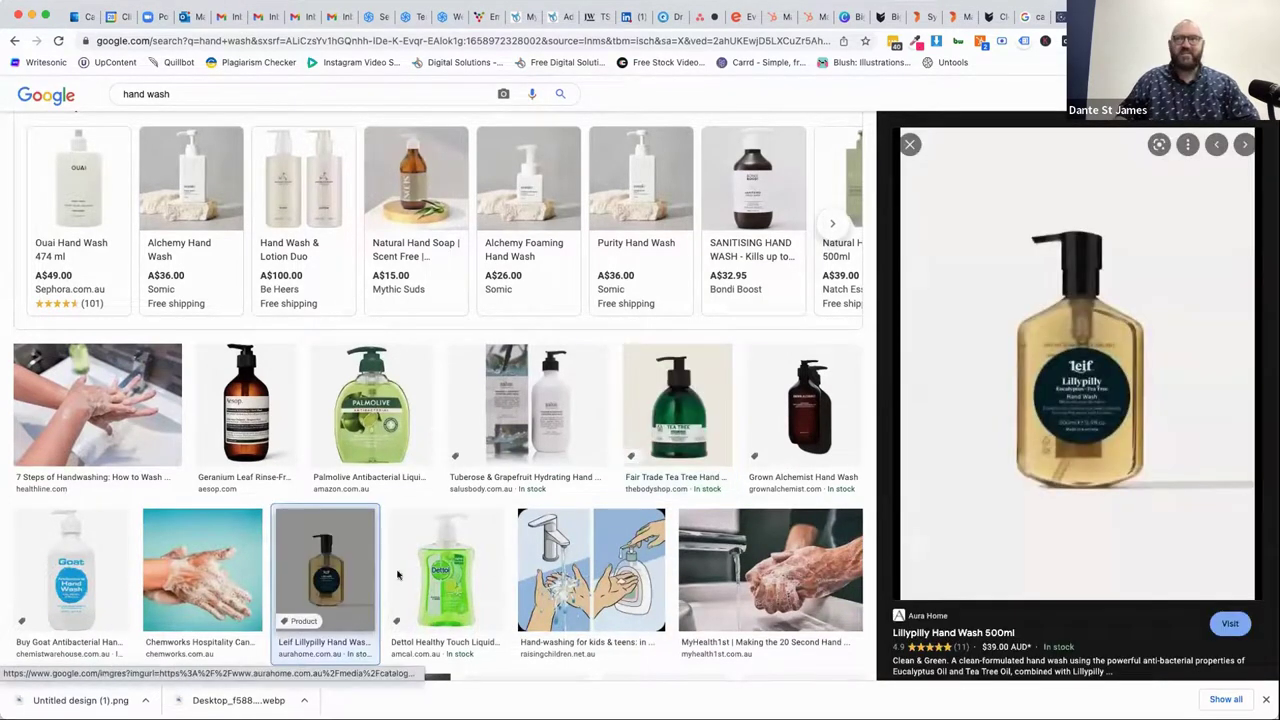
pyautogui.click(346, 437)
pyautogui.click(250, 415)
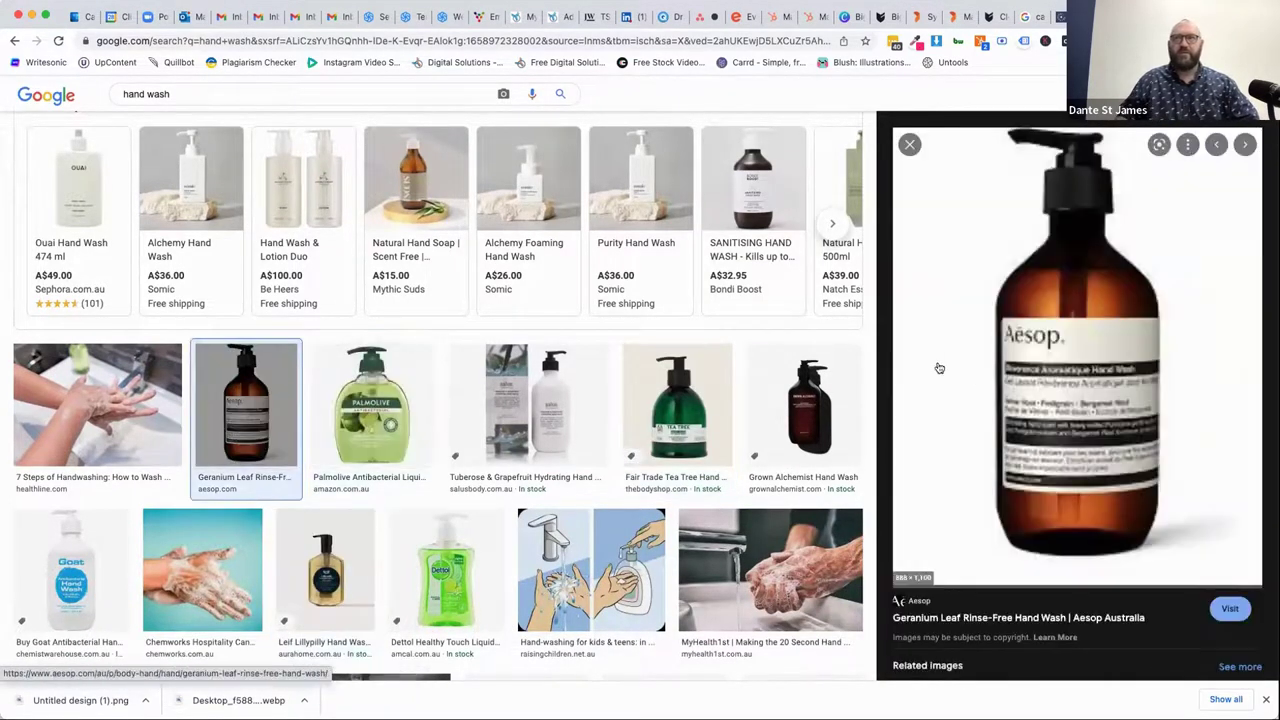
# Find the Sukin Signature Cleansing Hand Wash picture in the image results and save it as sukin.jpeg
pyautogui.scroll(-5, 543, 343)
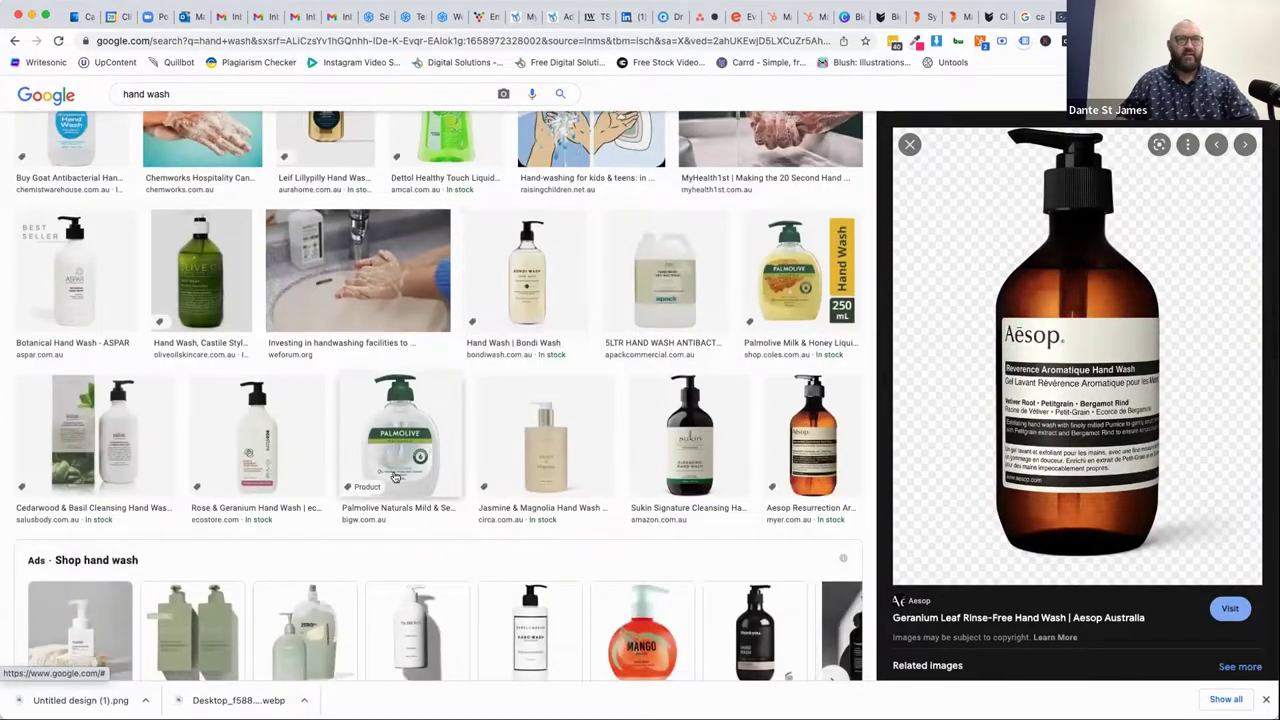
pyautogui.click(701, 434)
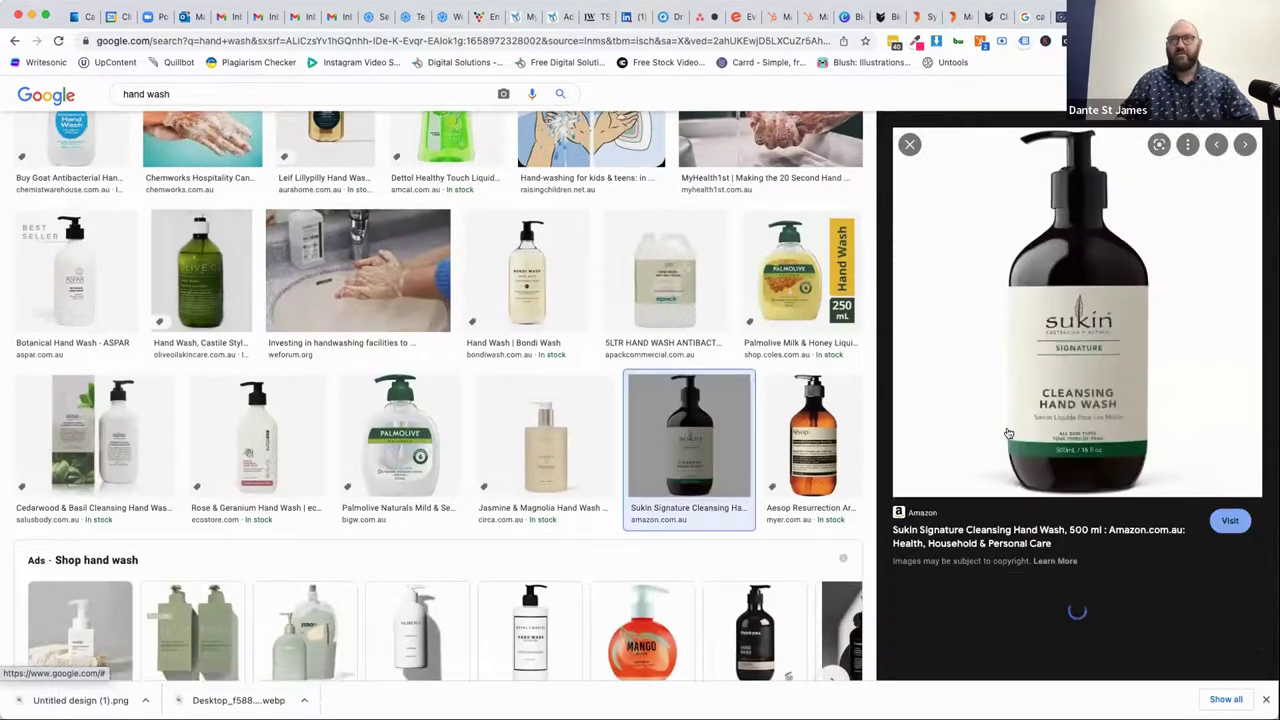
pyautogui.rightClick(1014, 330)
pyautogui.click(1050, 472)
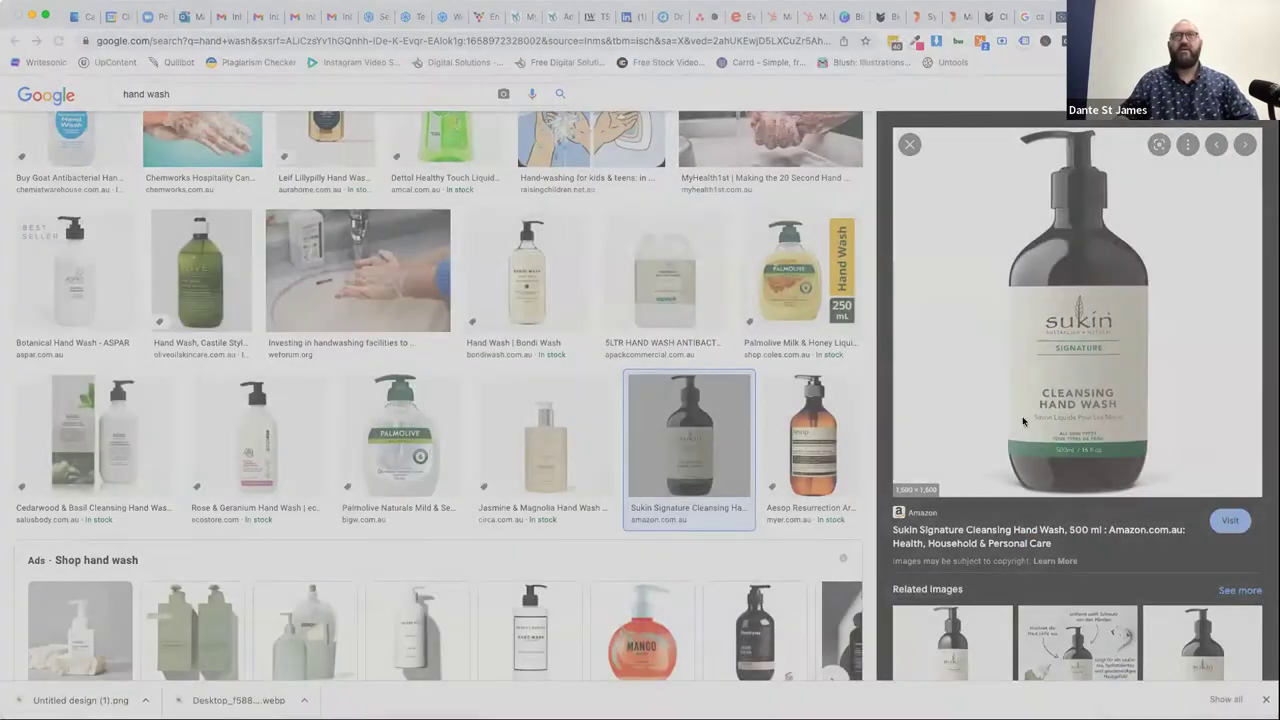
pyautogui.press('Return')
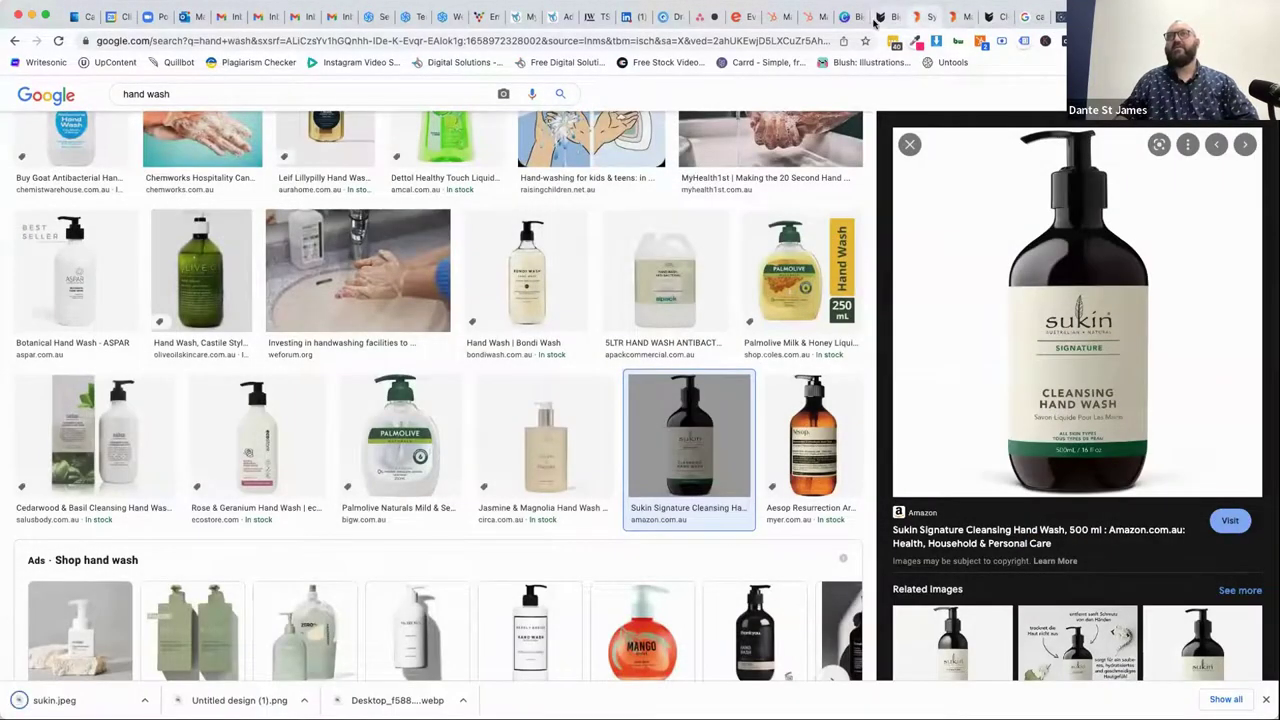
# Return to the Big Cartel Hand Soap product, add sukin.jpeg as its product image and save the product
pyautogui.click(870, 20)
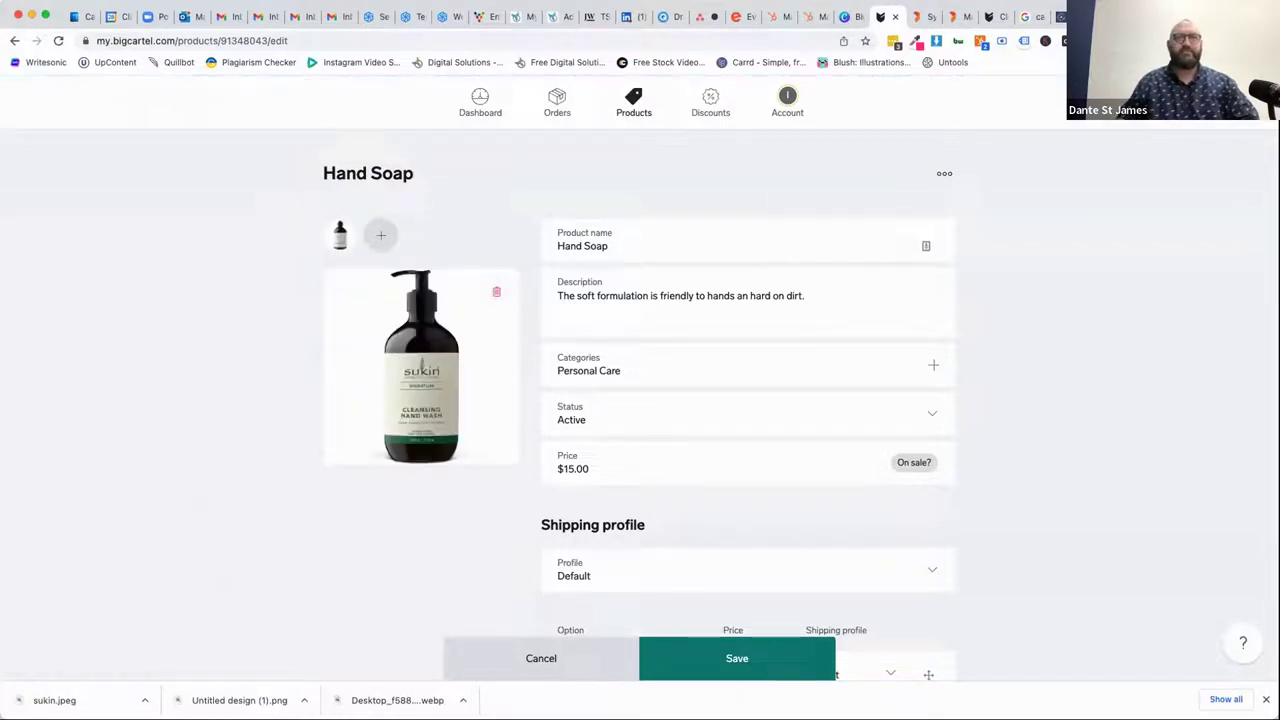
pyautogui.click(759, 640)
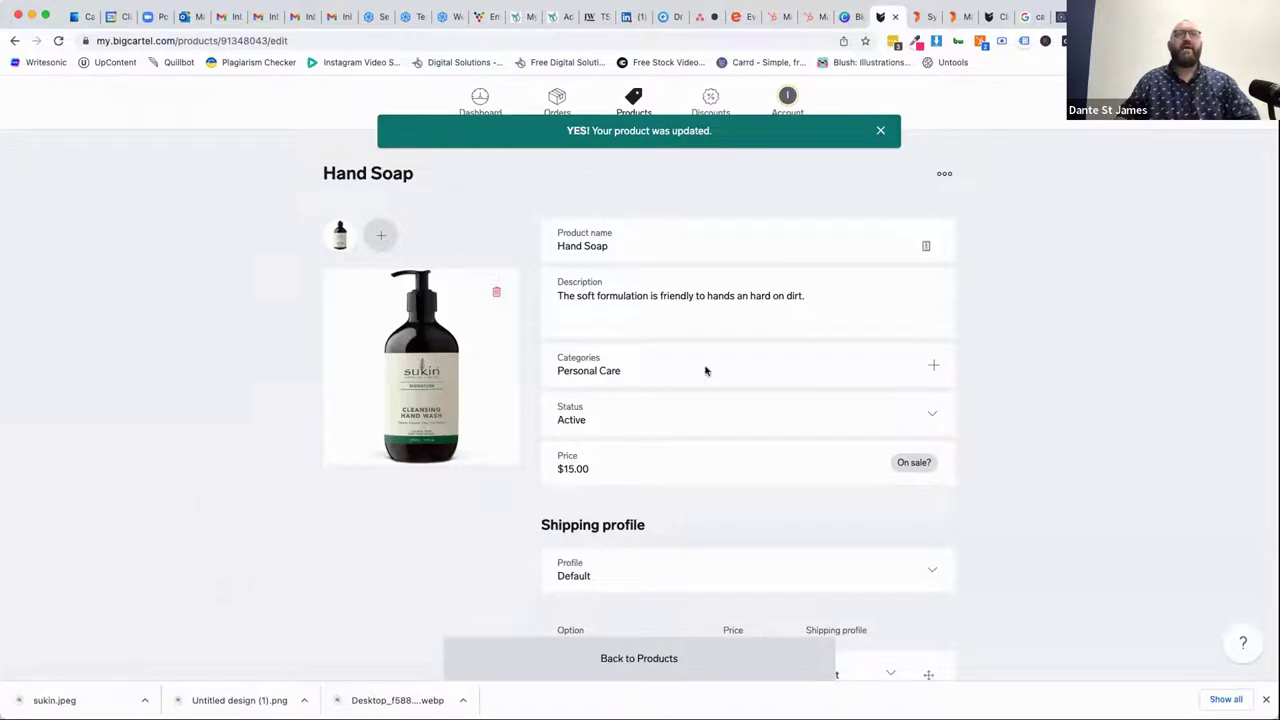
pyautogui.scroll(-4, 508, 570)
pyautogui.scroll(4, 510, 400)
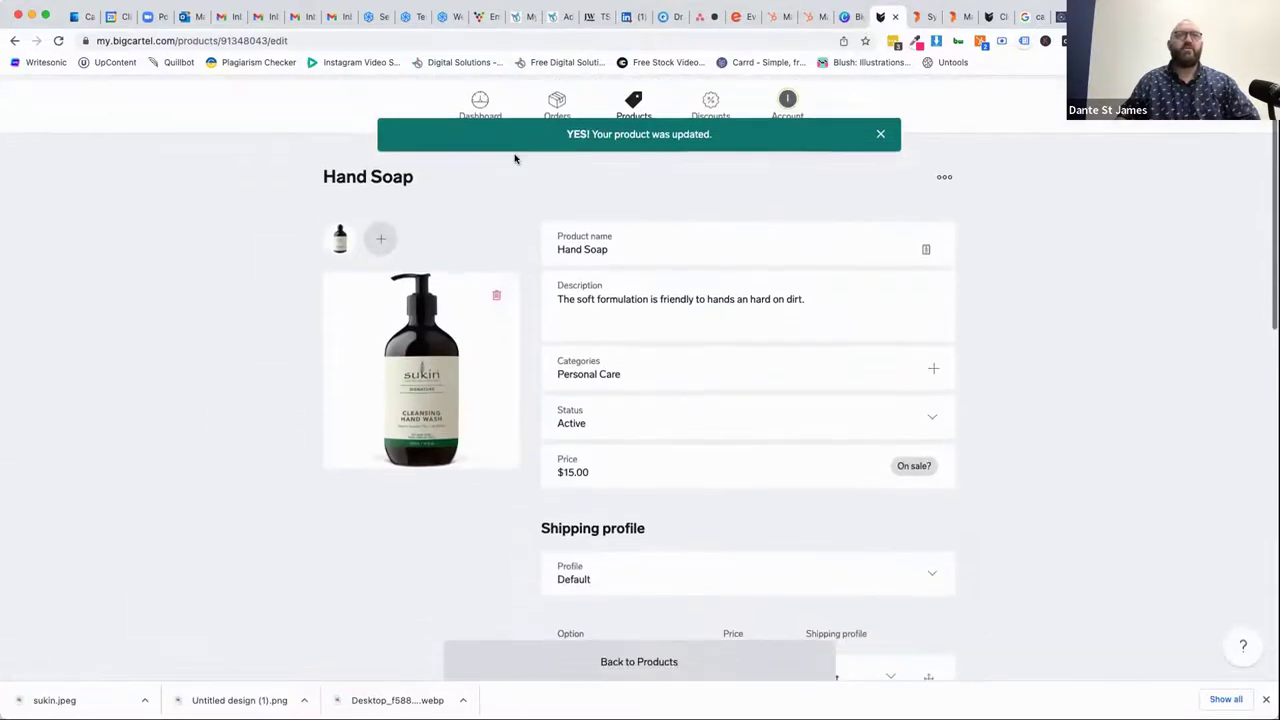
# Open the shop's design editor and check the Hand Soap product in the home page preview
pyautogui.click(480, 103)
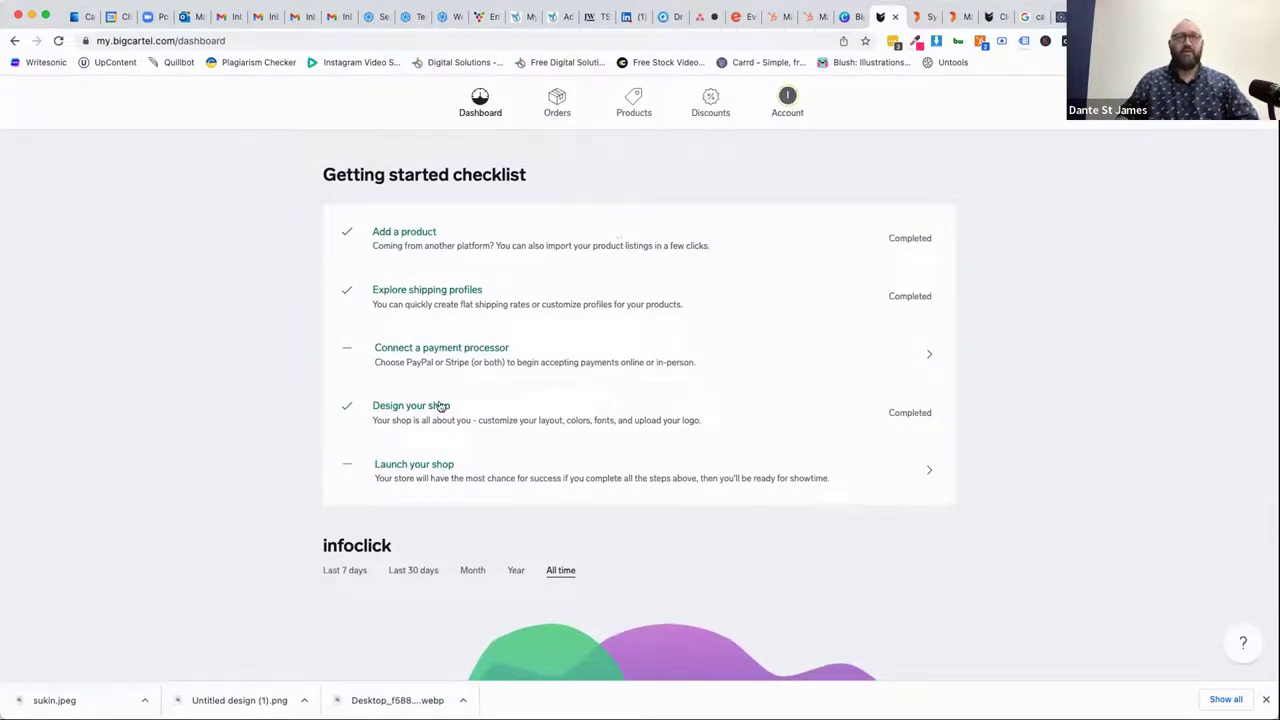
pyautogui.click(797, 369)
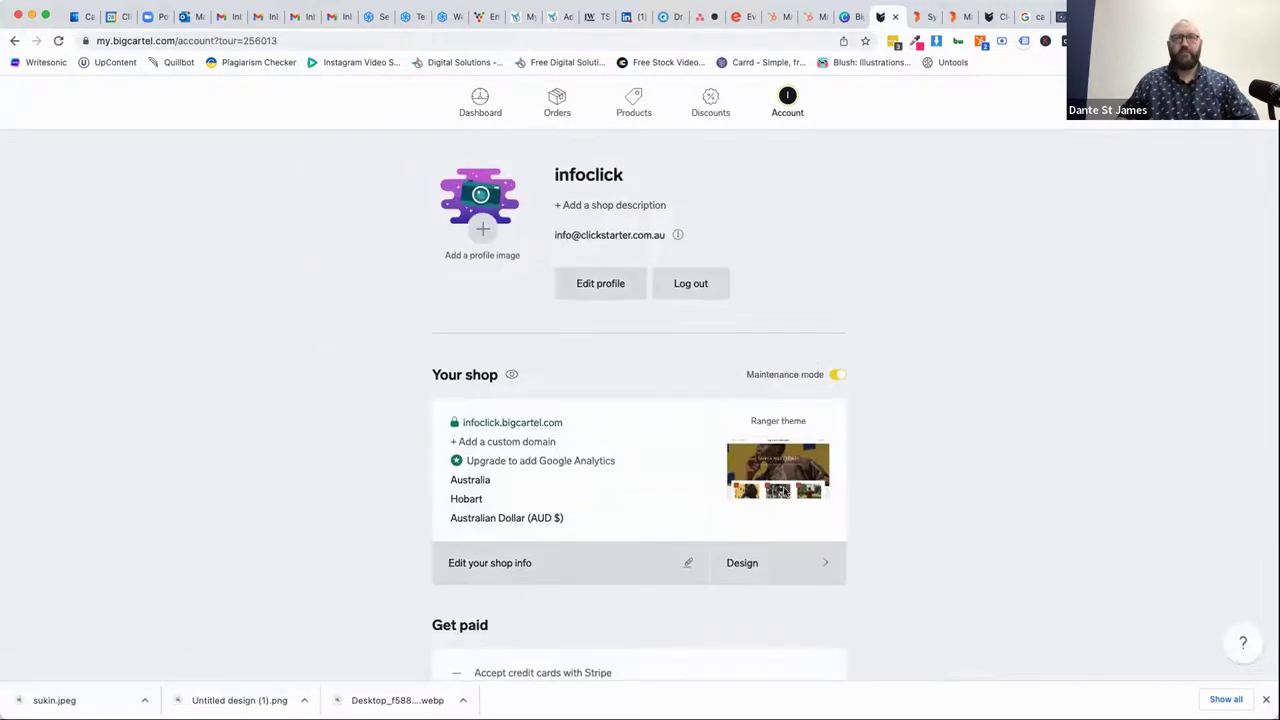
pyautogui.click(765, 566)
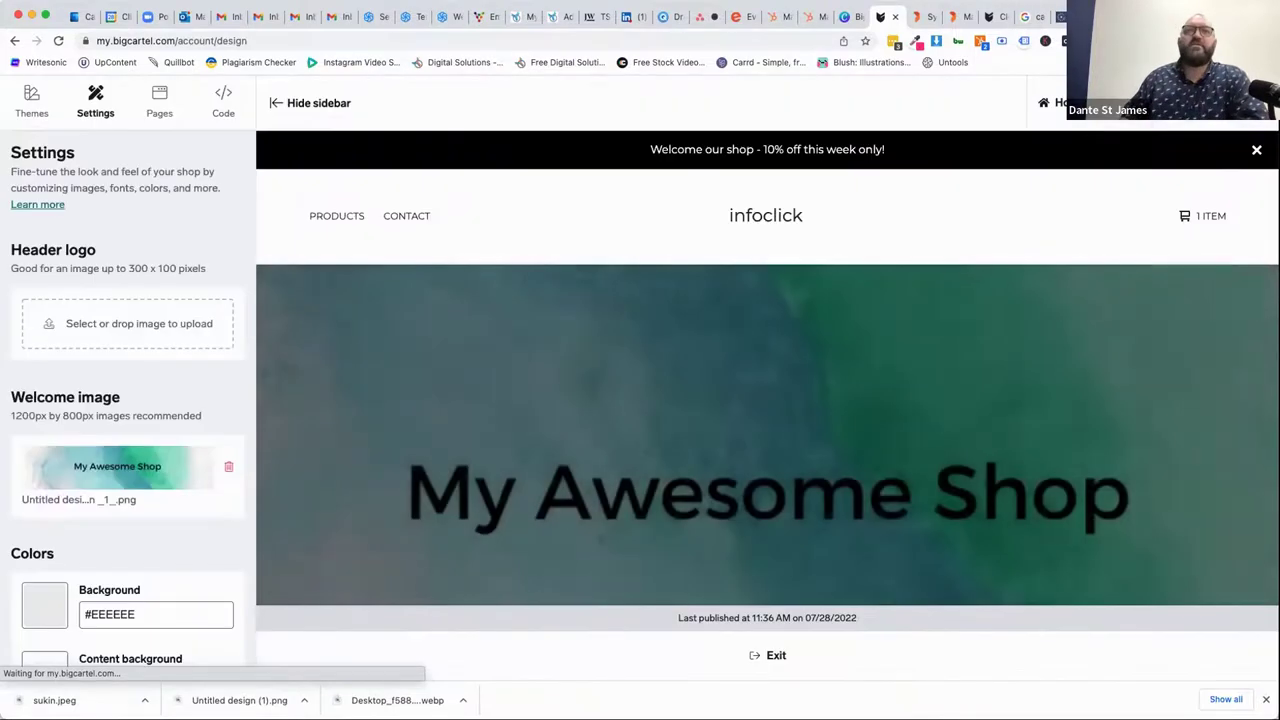
pyautogui.scroll(-5, 702, 459)
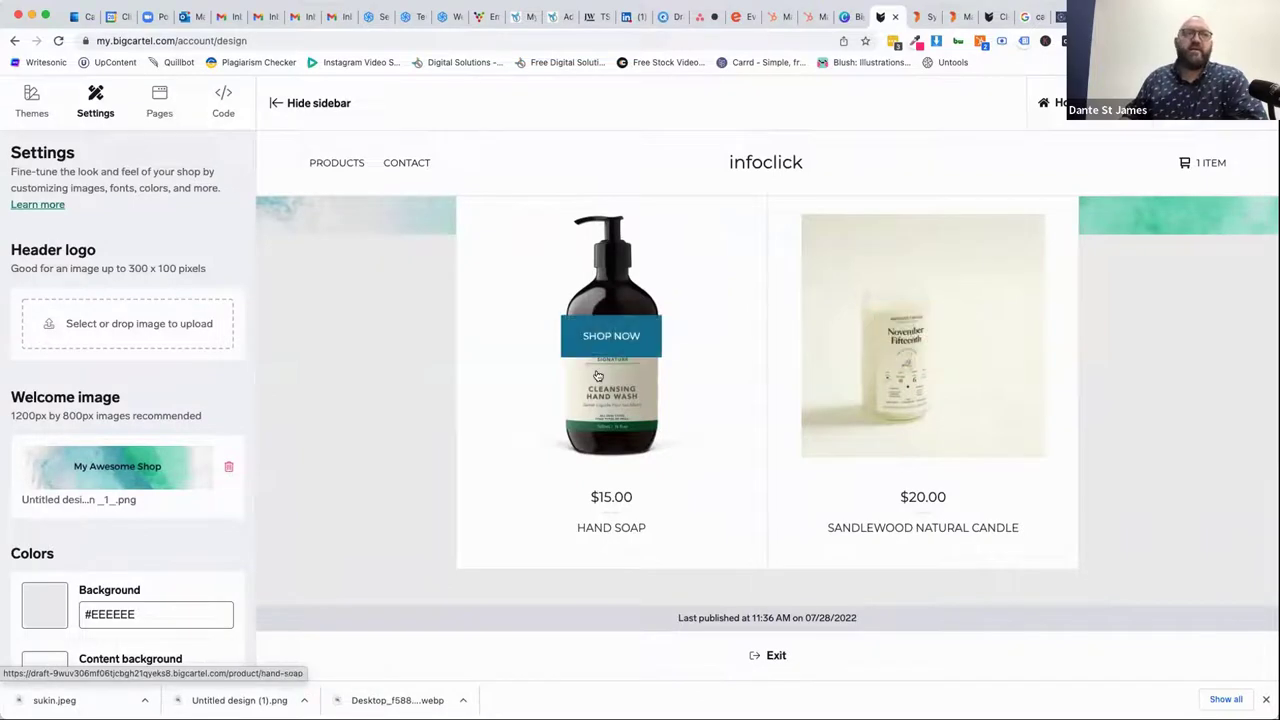
pyautogui.scroll(1, 335, 390)
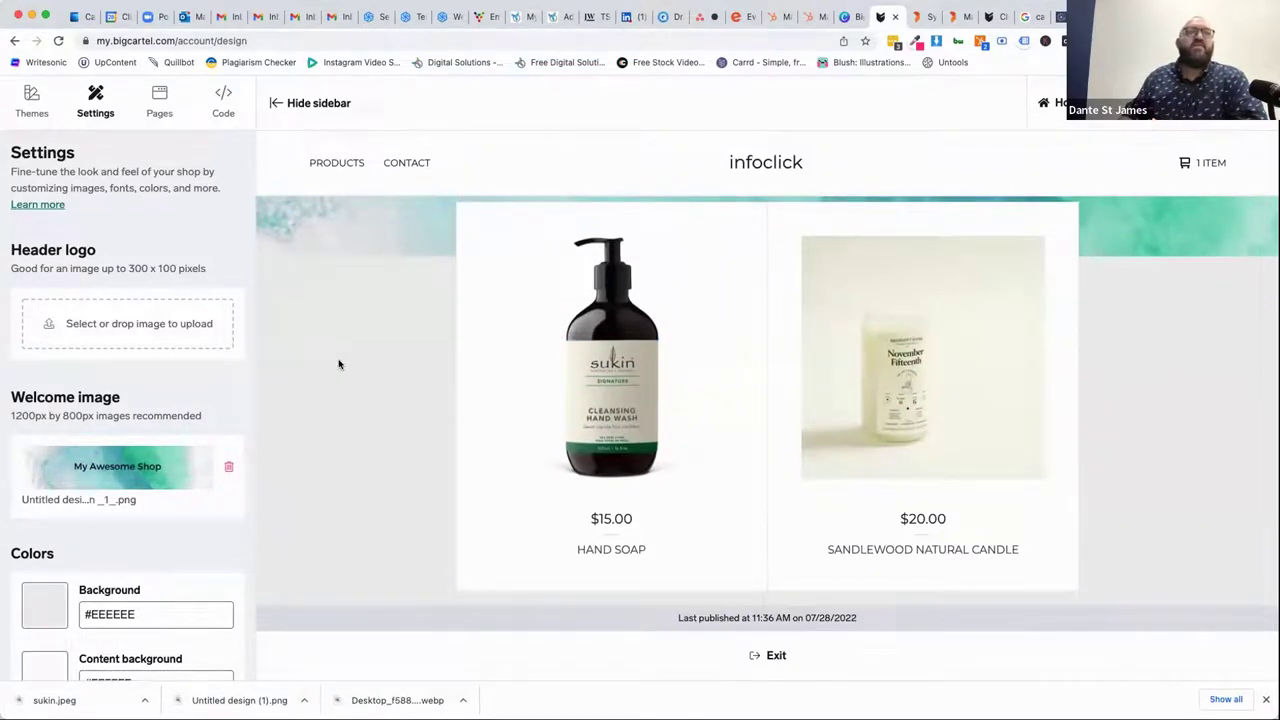
# Browse the available shop themes from Luna past the current Ranger theme to Foundry
pyautogui.click(30, 100)
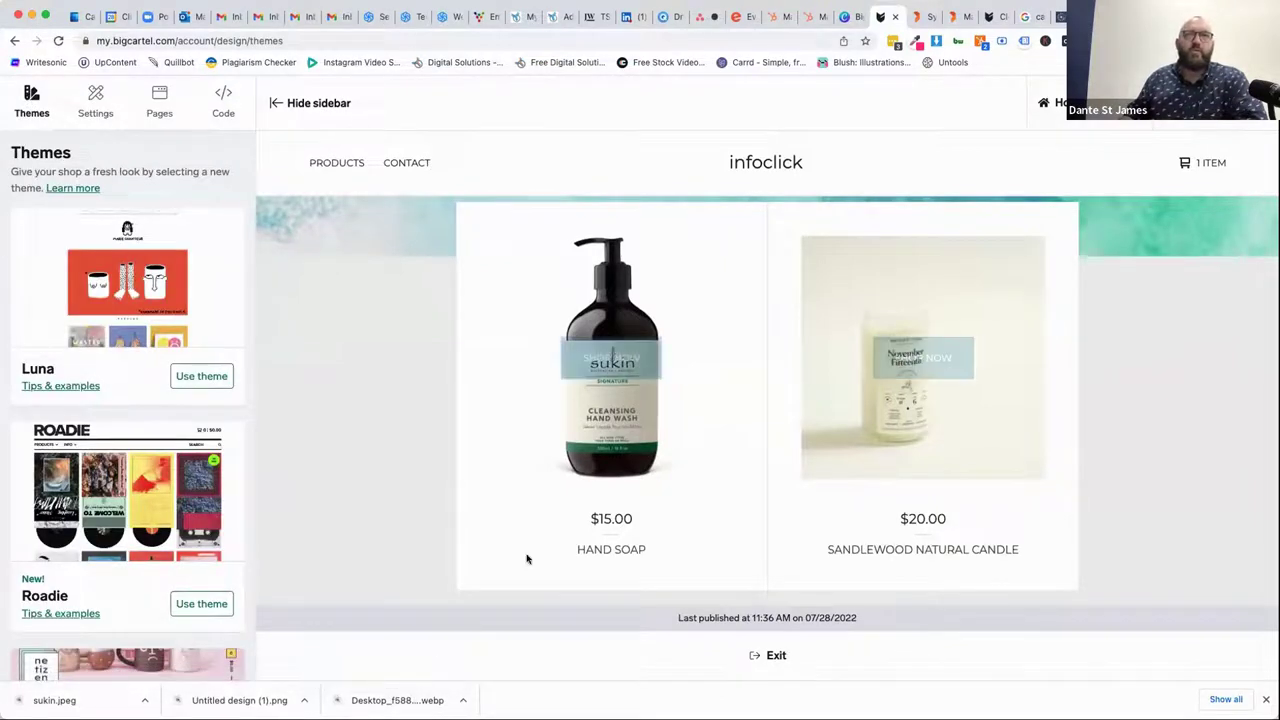
pyautogui.scroll(-10, 89, 600)
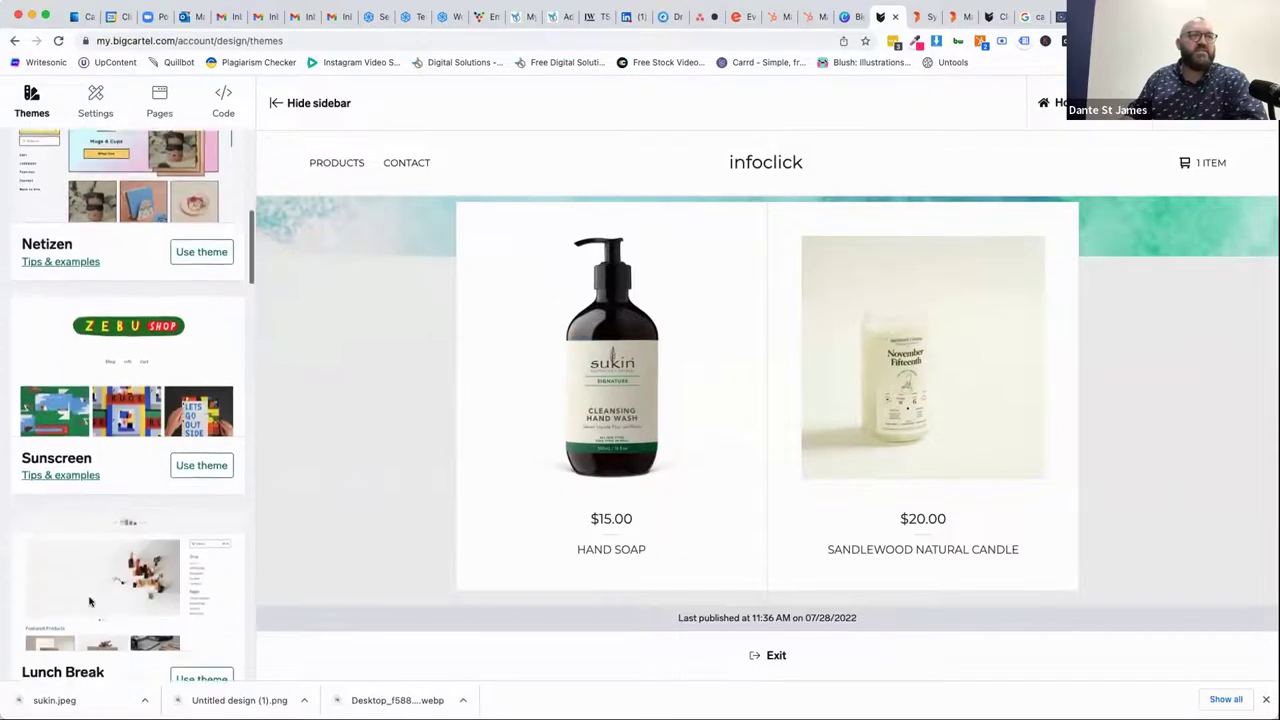
pyautogui.scroll(-5, 89, 600)
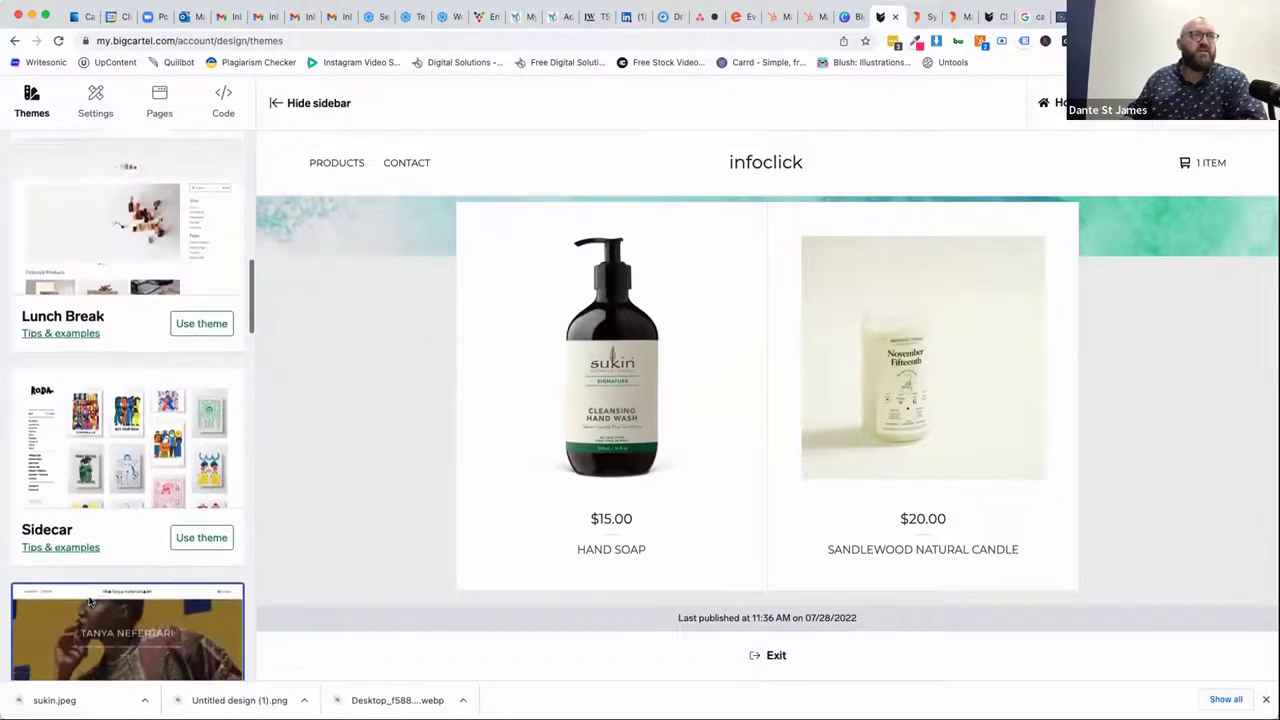
pyautogui.scroll(-5, 89, 600)
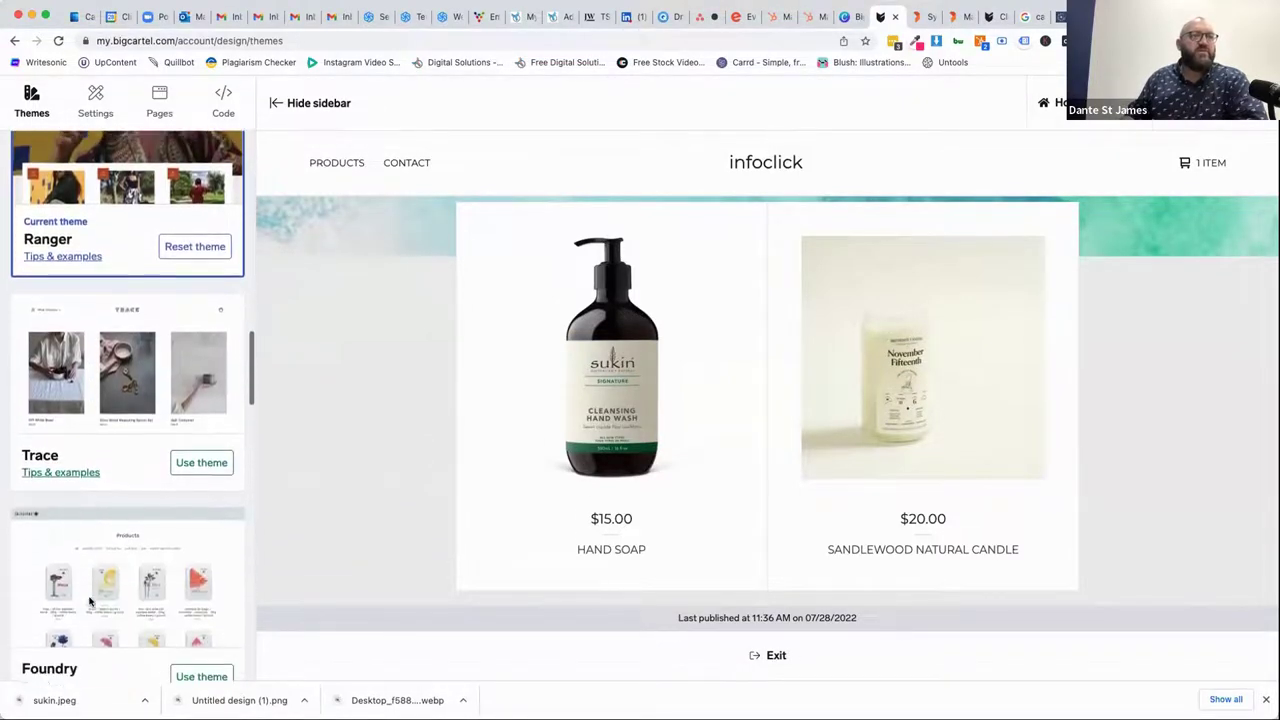
pyautogui.scroll(-2, 89, 600)
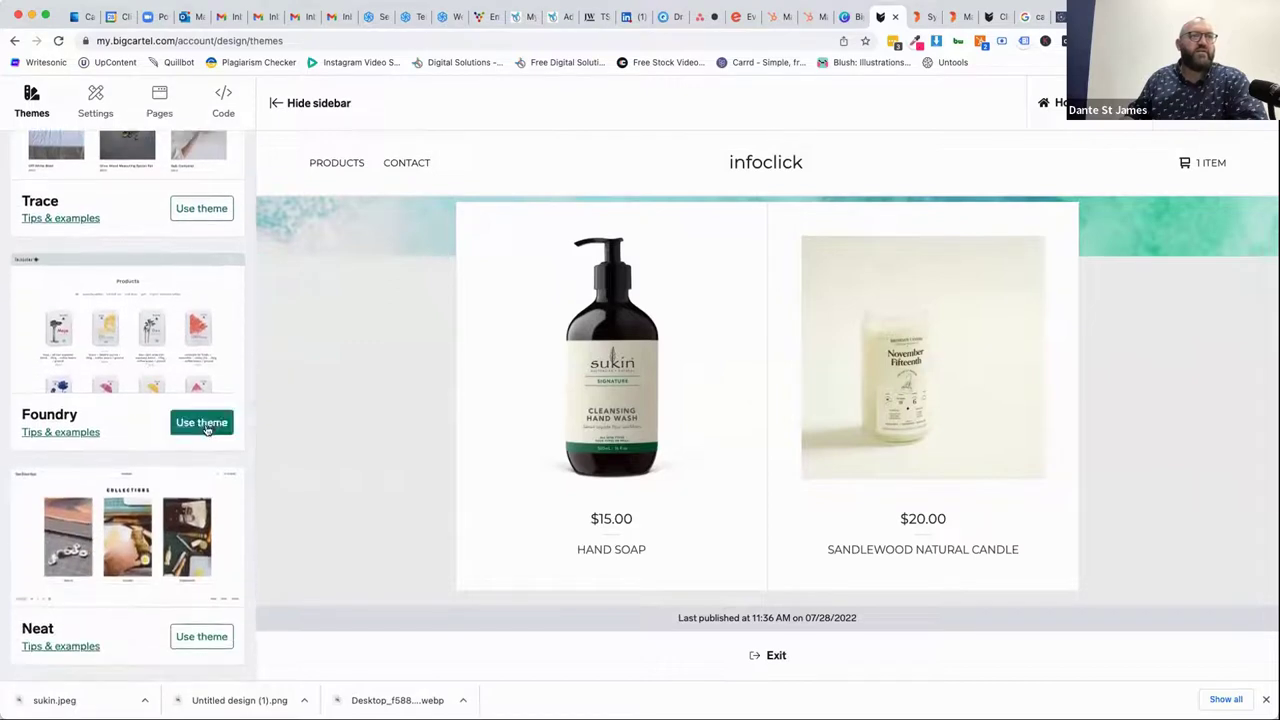